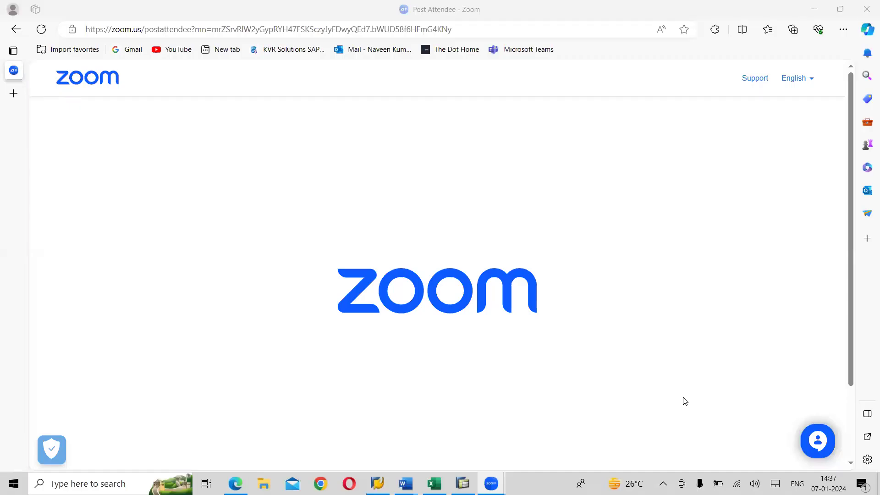
Close the Zoom post-attendee web page and switch to the SAP FI CO on S4 HANA notes in Word
left_click(867, 14)
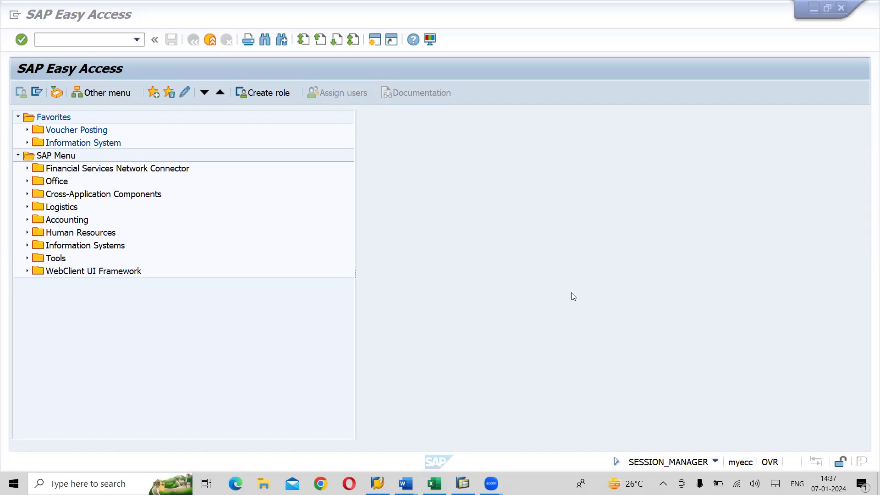
key("alt+Tab")
key("alt+Tab")
key("alt+Tab")
key("alt+Tab")
key("alt+Tab")
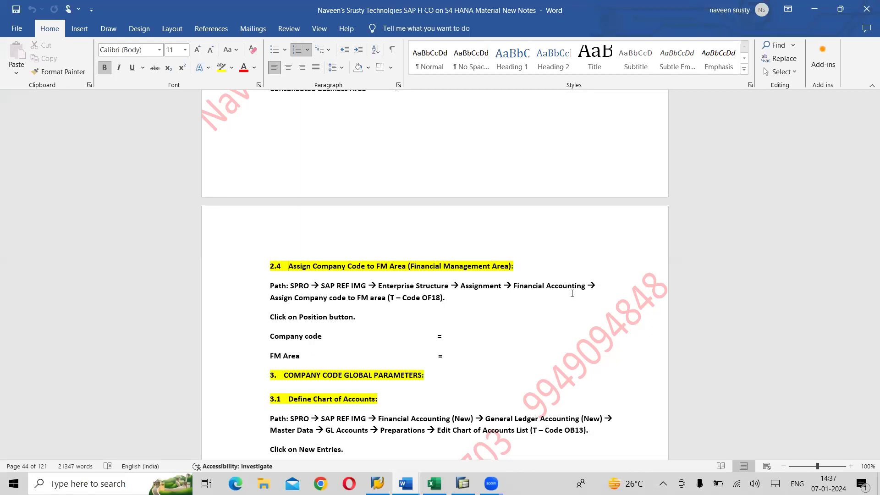
Review the notes from section 2 on enterprise structure assignments to section 3, and select the COMPANY CODE GLOBAL PARAMETERS heading
scroll(572, 293, "down", 6)
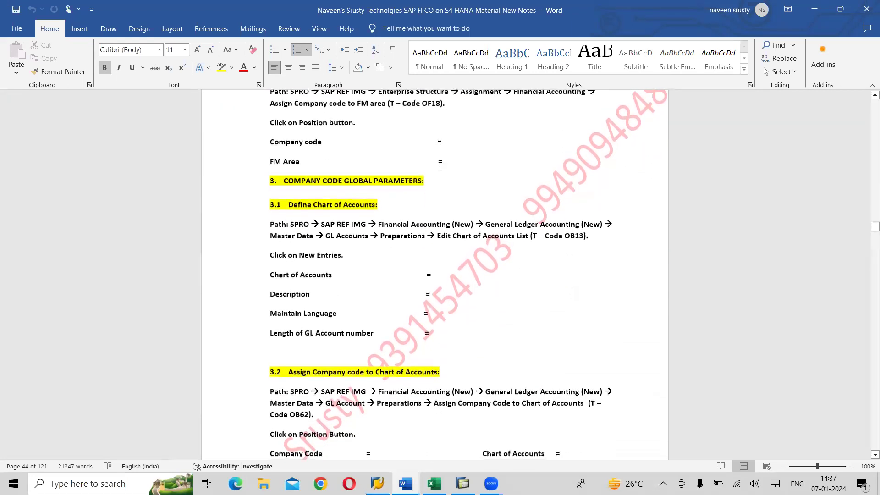
scroll(572, 293, "up", 10)
scroll(572, 293, "up", 4)
scroll(572, 294, "up", 3)
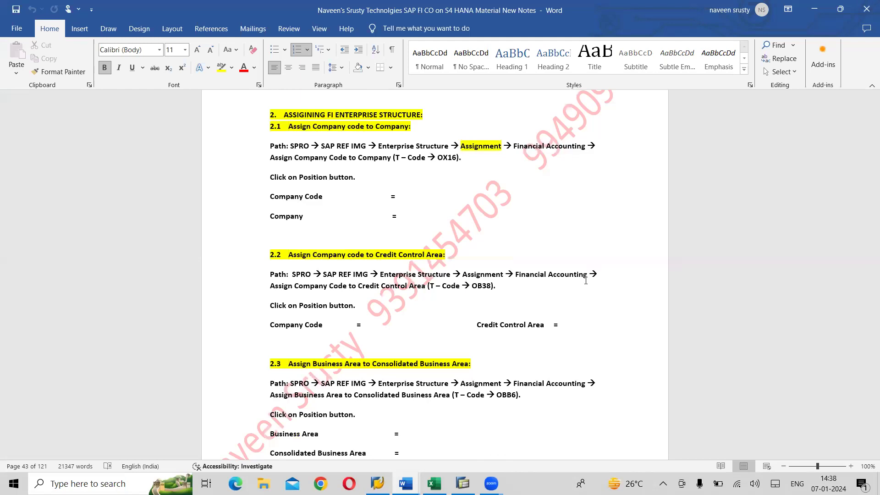
scroll(585, 285, "down", 4)
scroll(586, 280, "down", 8)
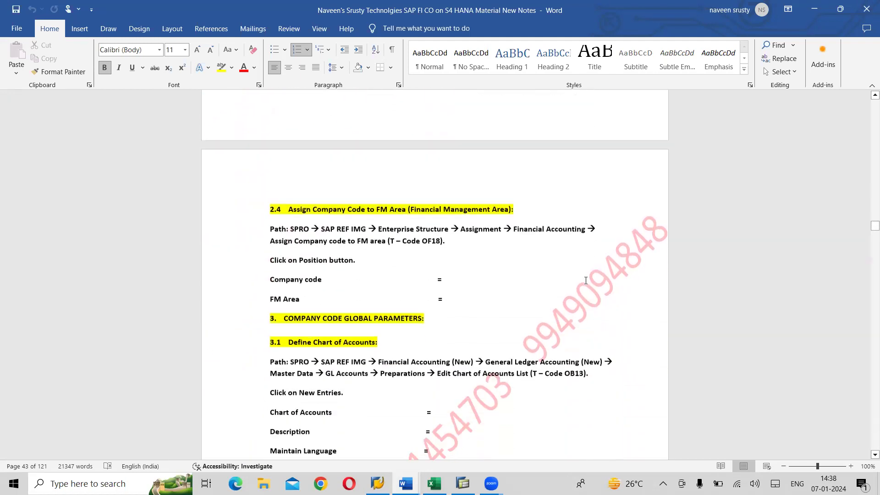
scroll(586, 280, "down", 1)
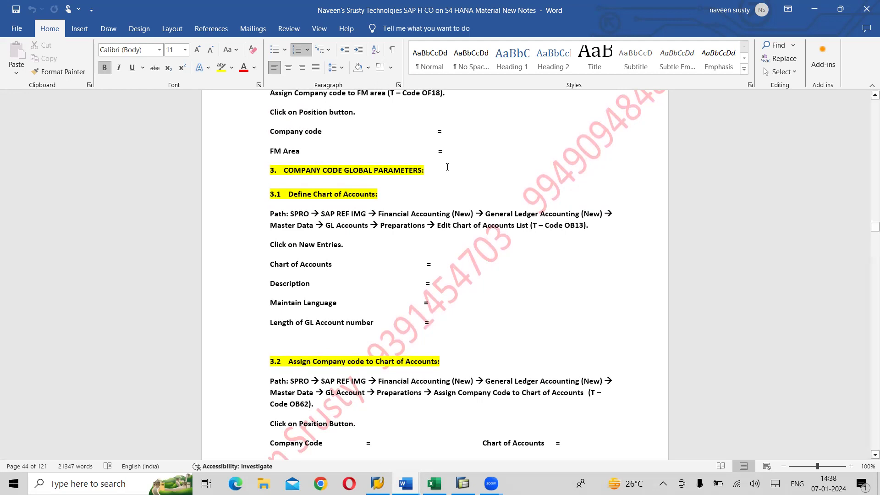
left_click_drag(438, 173, 265, 170)
Switch to the Lahari Group of Company Code Settings workbook in Excel and show the Company Code Global Parameters sheet
key("alt+Tab")
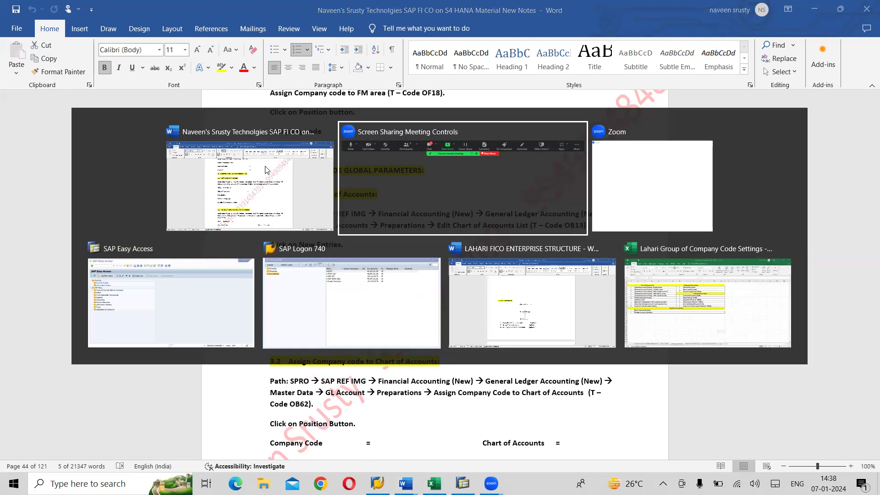
key("alt+Tab")
key("alt+Tab")
key("alt+Tab")
key("alt+Tab")
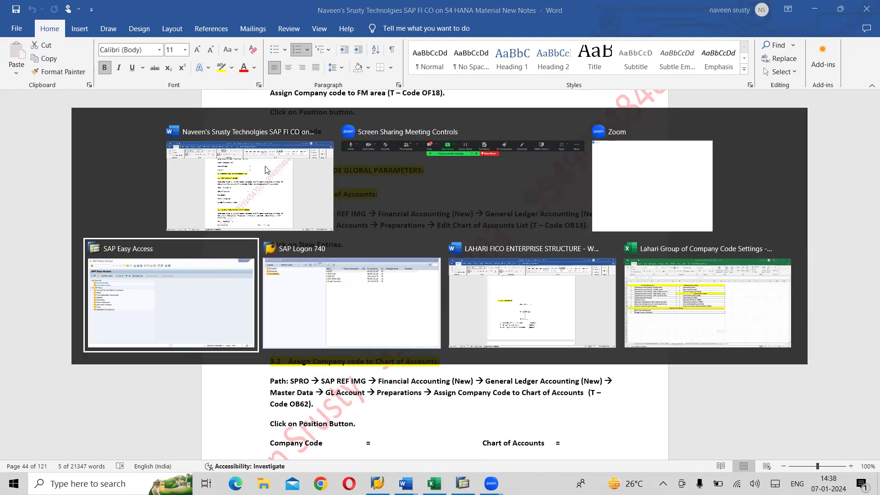
key("alt+Tab")
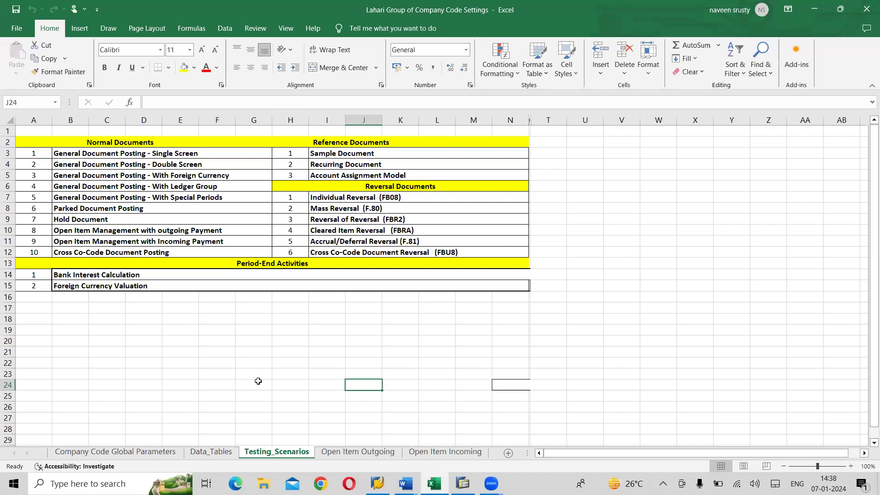
left_click(130, 453)
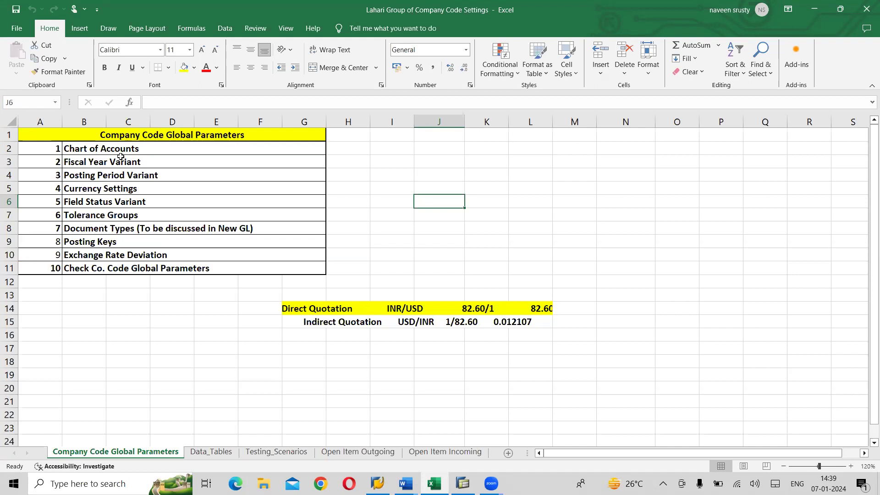
Set the font size of the entire Company Code Global Parameters sheet to 16
left_click(12, 121)
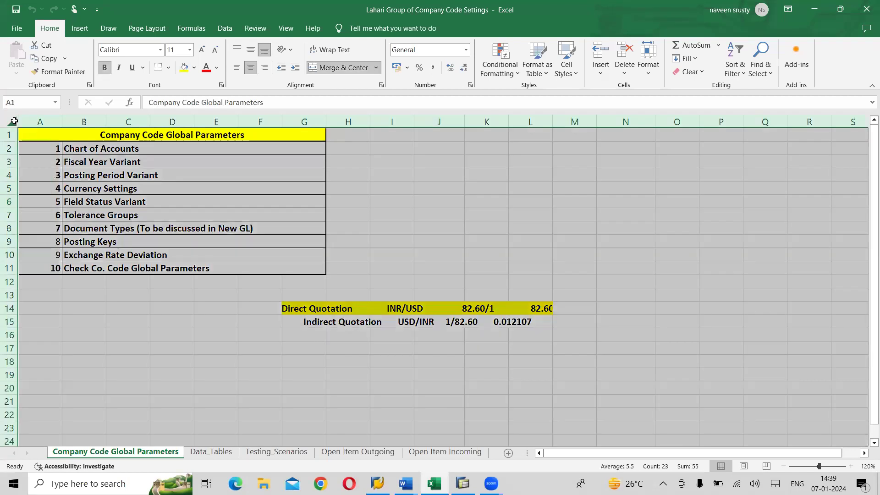
left_click(190, 50)
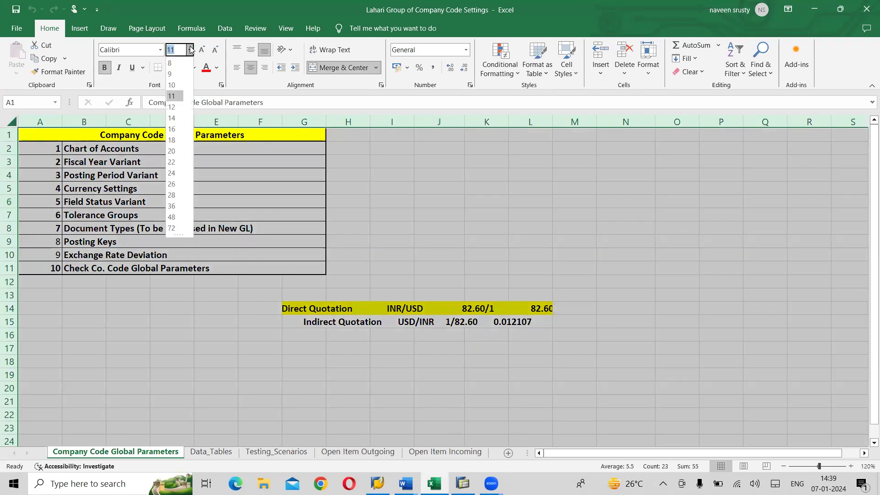
left_click(172, 129)
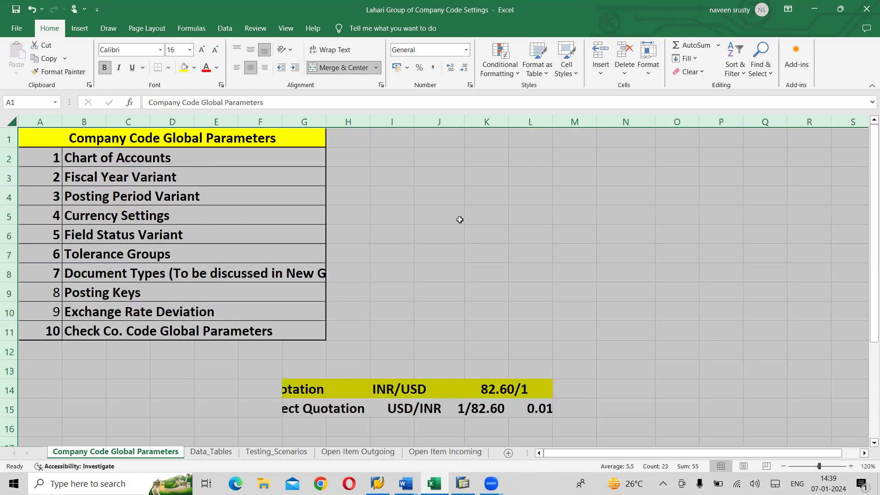
left_click(460, 220)
Widen columns F and G so the enlarged parameter list and the Direct Quotation label fit
left_click_drag(326, 122, 388, 125)
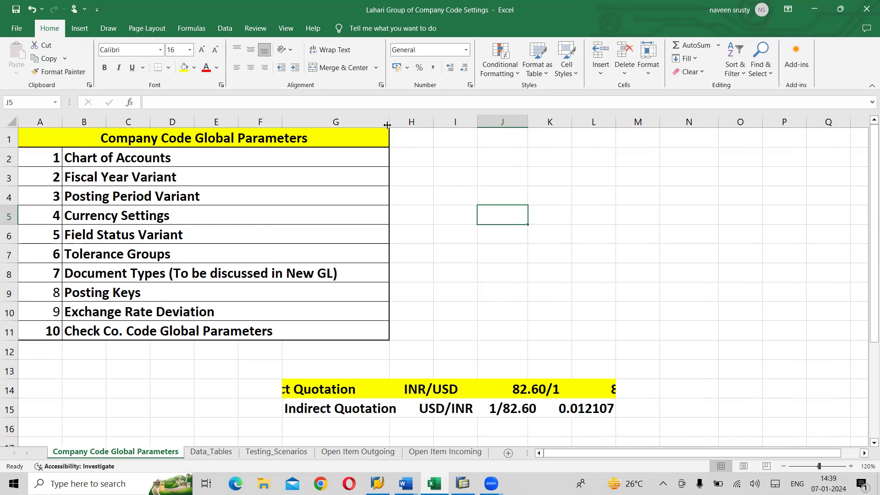
left_click(259, 365)
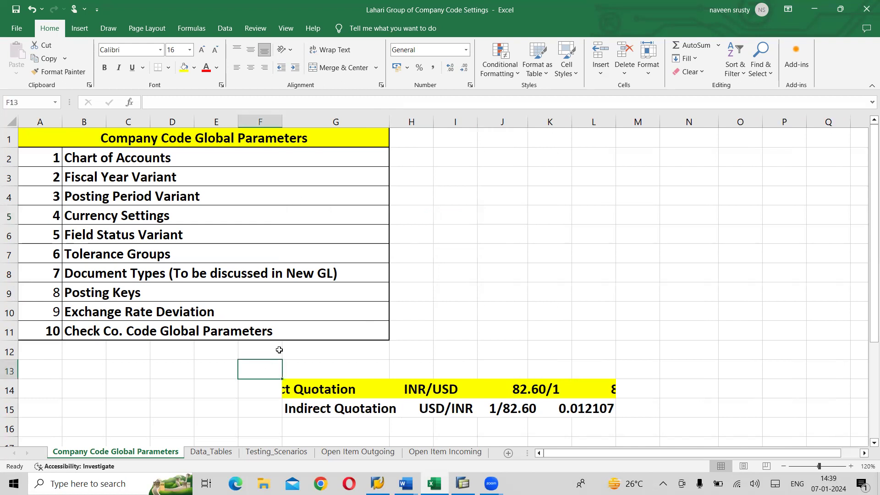
left_click_drag(283, 119, 341, 121)
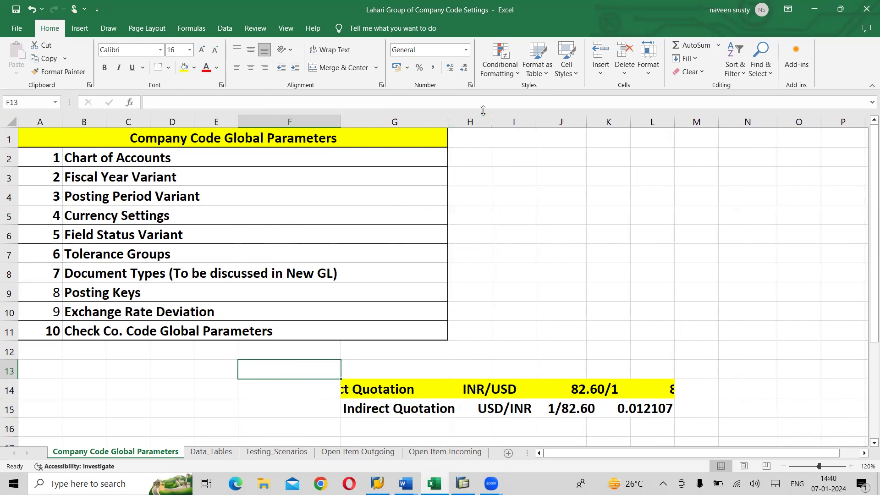
left_click_drag(452, 118, 511, 117)
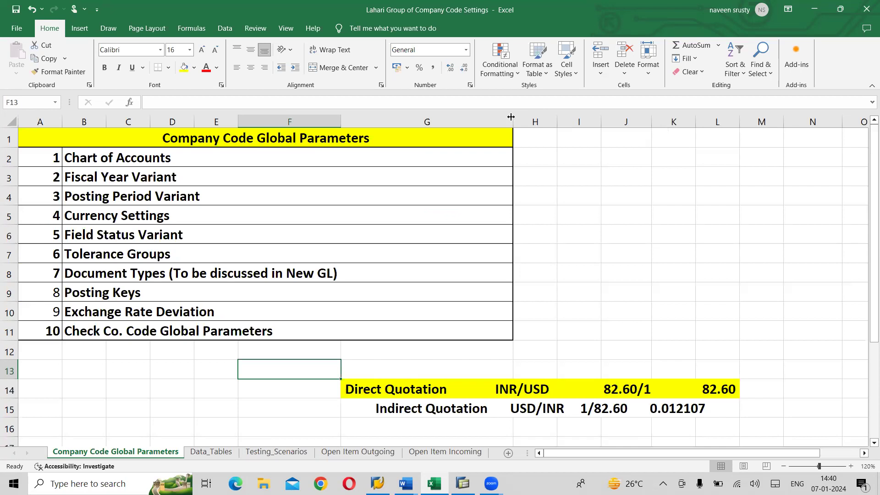
Shorten the seventh parameter in cell B8 to "Document Types" by removing the bracketed note about New GL
left_click(271, 272)
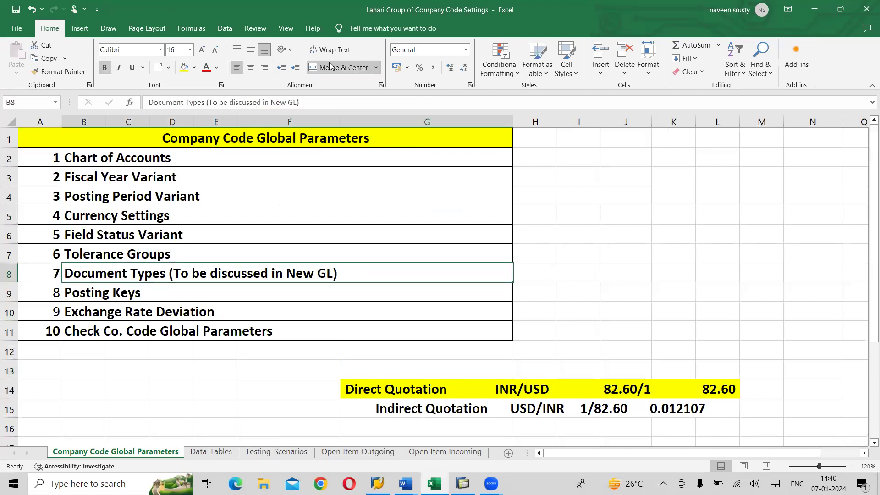
left_click(324, 103)
key("BackSpace")
key("BackSpace")
key("BackSpace")
key("BackSpace")
key("BackSpace")
key("BackSpace")
key("BackSpace")
key("BackSpace")
key("BackSpace")
key("BackSpace")
key("BackSpace")
key("BackSpace")
key("BackSpace")
key("BackSpace")
key("BackSpace")
key("BackSpace")
key("BackSpace")
key("BackSpace")
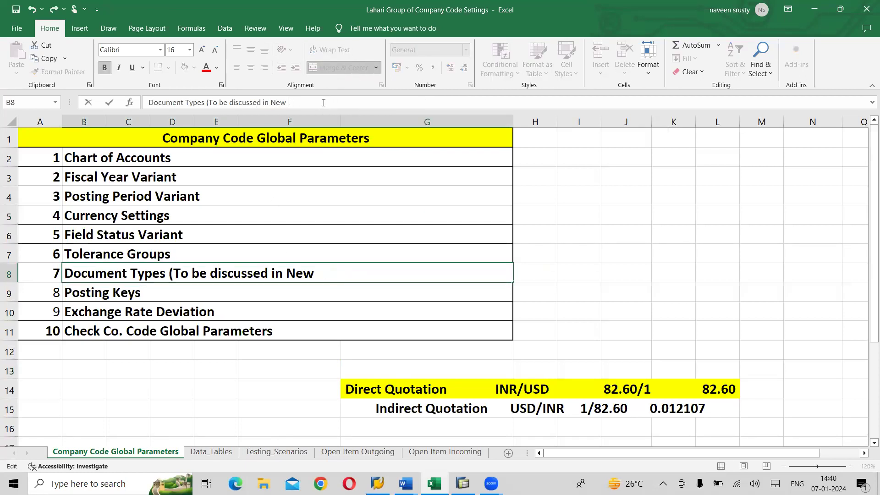
key("BackSpace")
key("BackSpace")
key("BackSpace")
key("BackSpace")
key("BackSpace")
key("BackSpace")
key("BackSpace")
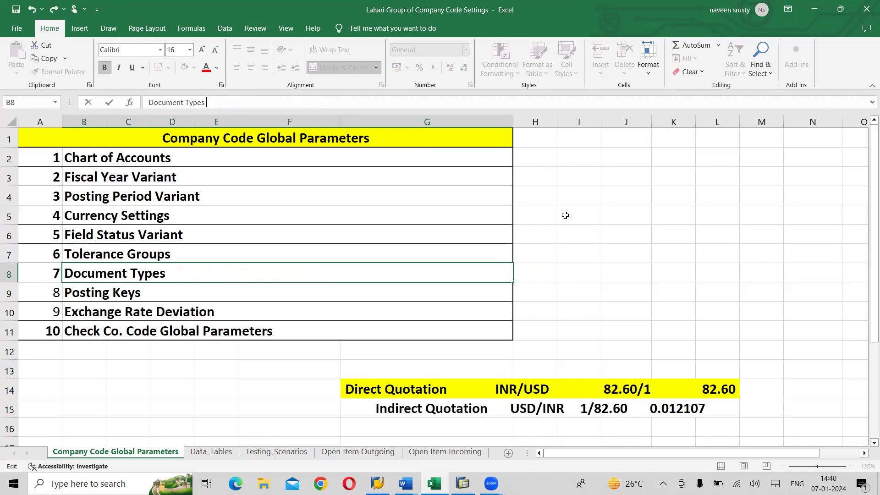
left_click(570, 235)
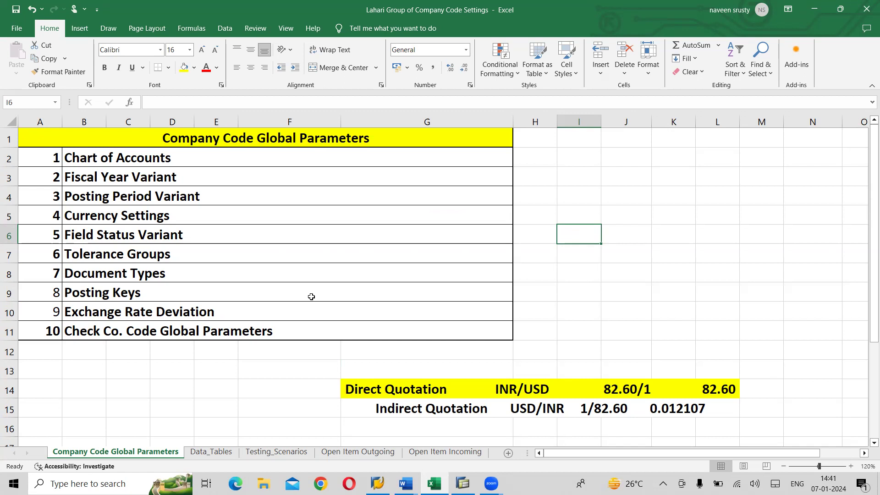
Switch to the LAHARI FICO ENTERPRISE STRUCTURE document in Word and create a new blank document
key("alt+Tab")
key("alt+Tab")
key("alt+Tab")
key("alt+Tab")
key("alt+Tab")
key("alt+Tab")
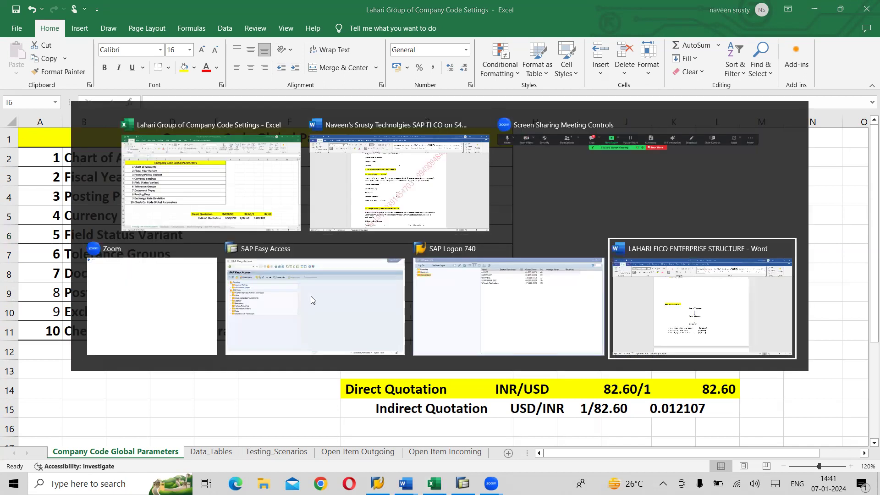
key("ctrl+n")
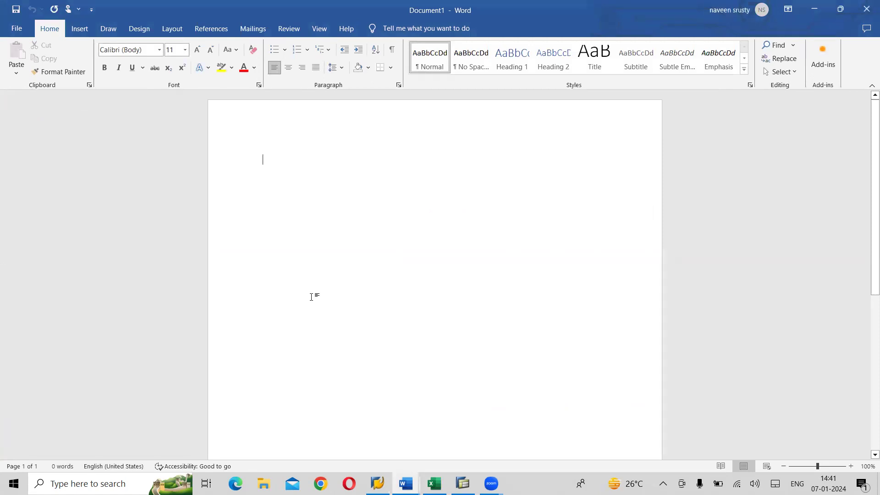
Enter the title "CHART OF ACCOUNTS", centre it, and leave a blank line below it
type("CHART OF ACCOUNTS")
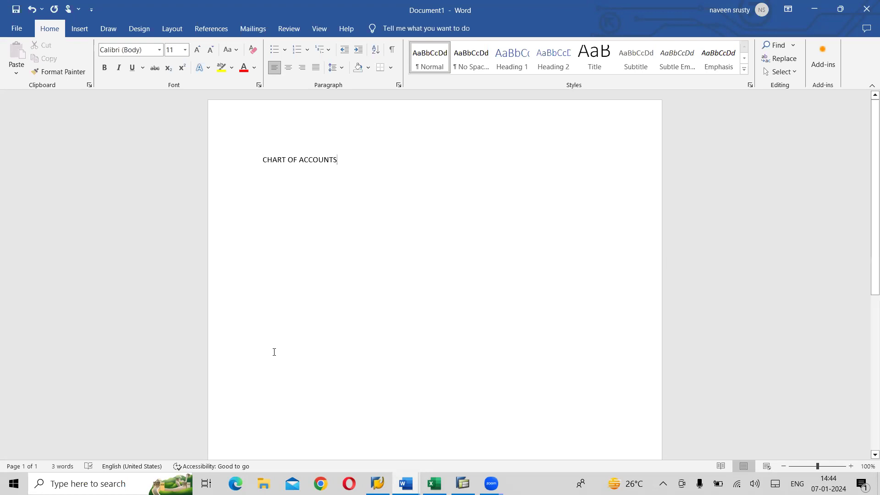
key("ctrl+e")
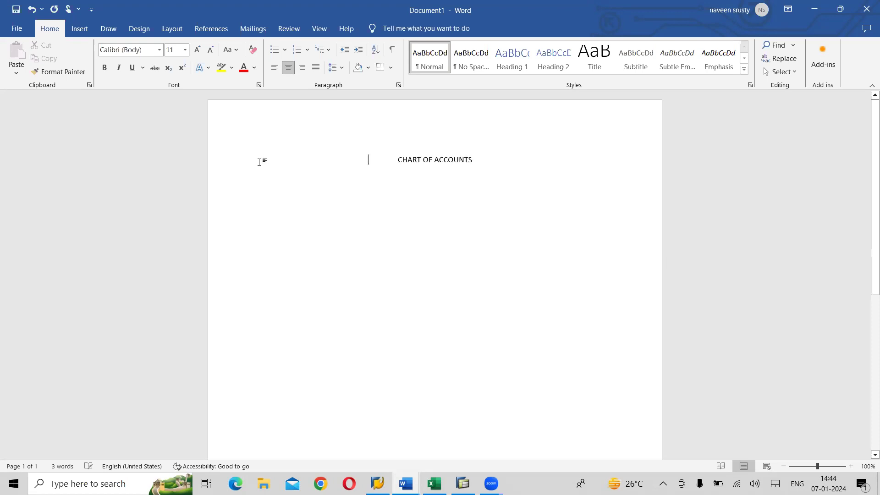
key("Return")
key("Return")
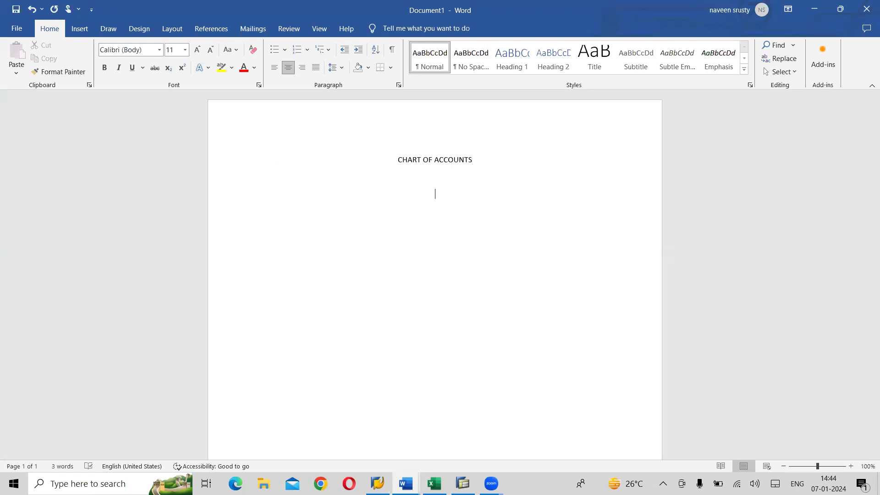
Add the centred lines "ACCOUNT GROUP" and "GL Master" below the title, with a blank line between them
type("Accoun")
key("BackSpace")
key("BackSpace")
key("BackSpace")
key("BackSpace")
key("BackSpace")
type("CCOUNT GRO")
type("UP  ")
type("GL ")
type("Master")
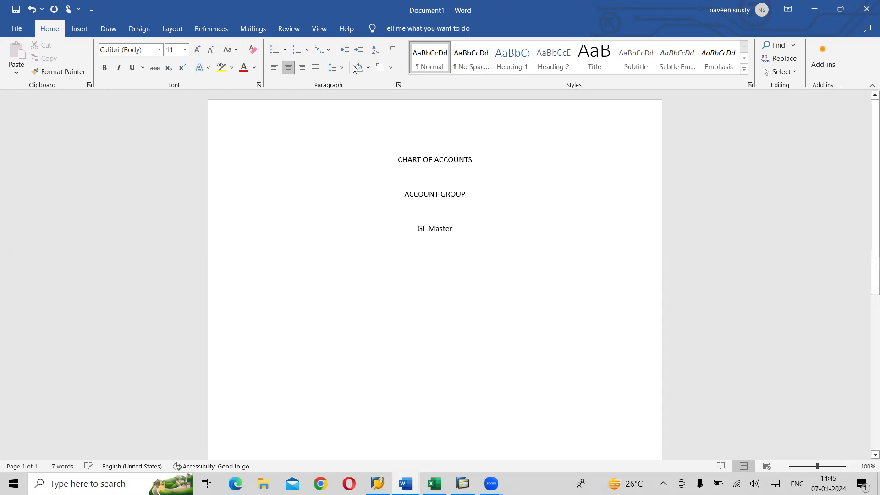
Draw downward arrows from CHART OF ACCOUNTS to ACCOUNT GROUP, about 1.31 cm long, and from ACCOUNT GROUP to GL Master, about 1.27 cm
left_click(75, 38)
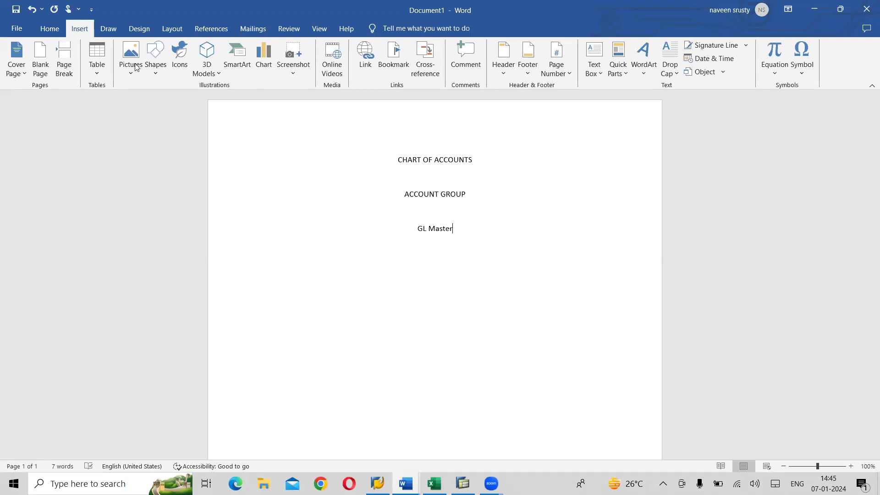
left_click(163, 73)
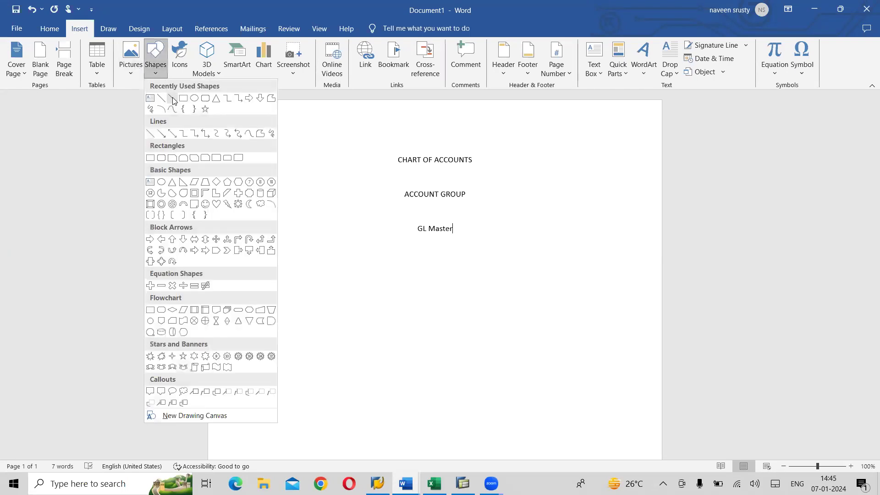
left_click(171, 98)
left_click_drag(430, 162, 431, 191)
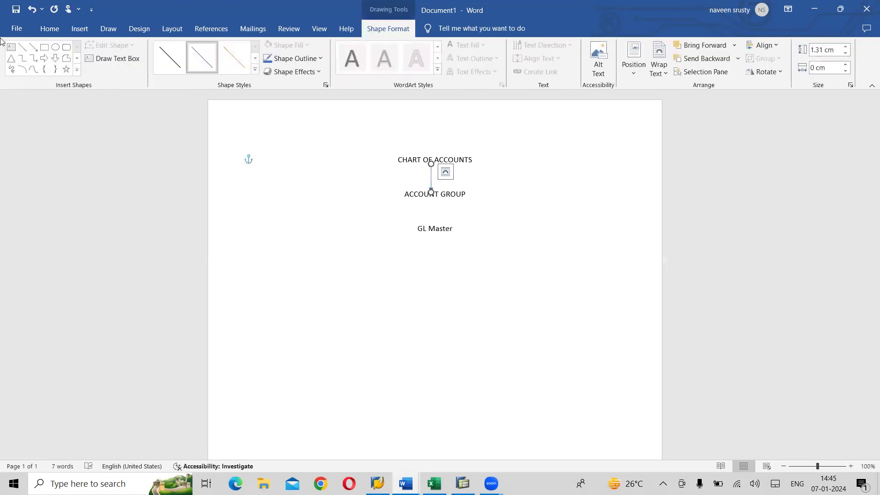
left_click(35, 49)
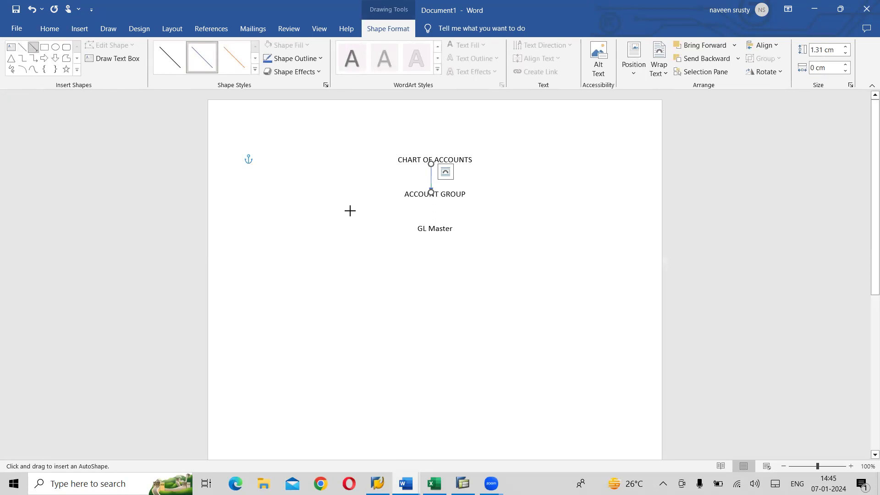
left_click_drag(432, 198, 431, 225)
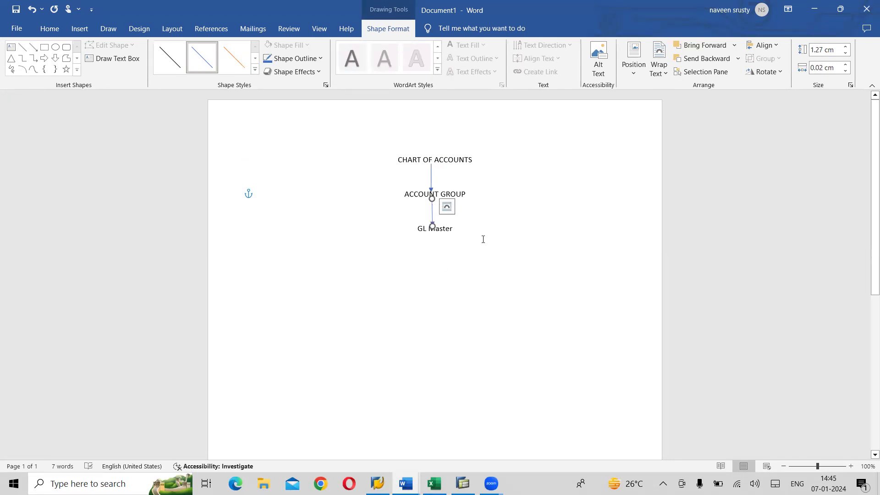
Apply the thickest green theme line style to both arrows in the chart of accounts hierarchy
left_click(255, 69)
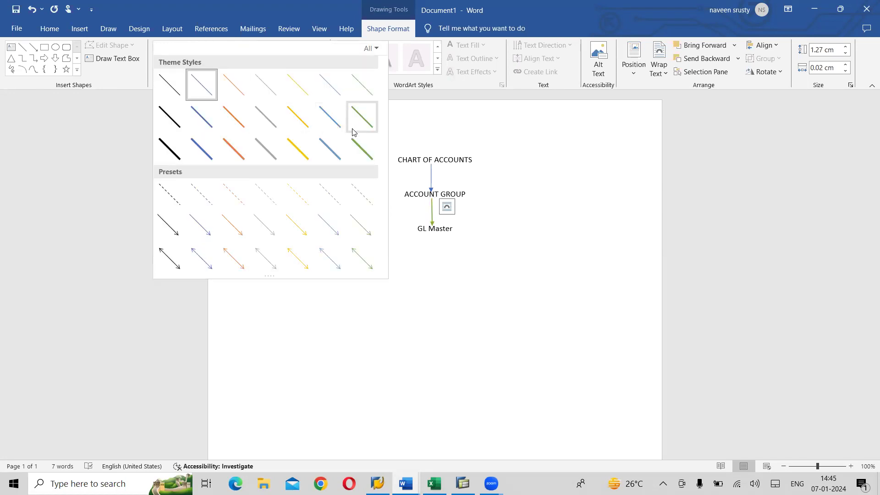
left_click(354, 145)
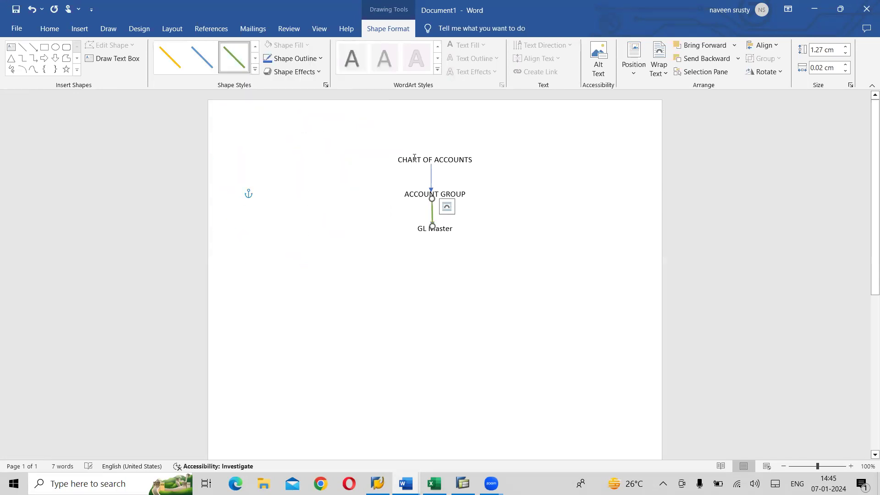
left_click(431, 179)
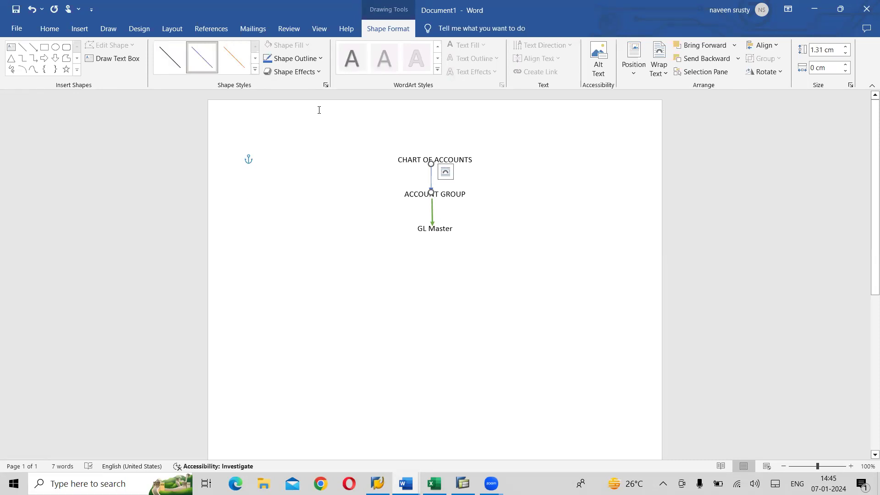
left_click(255, 71)
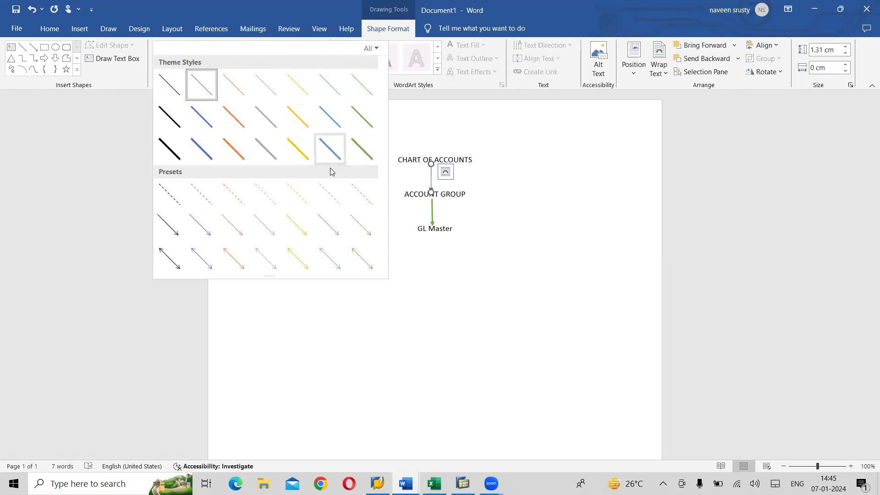
left_click(366, 153)
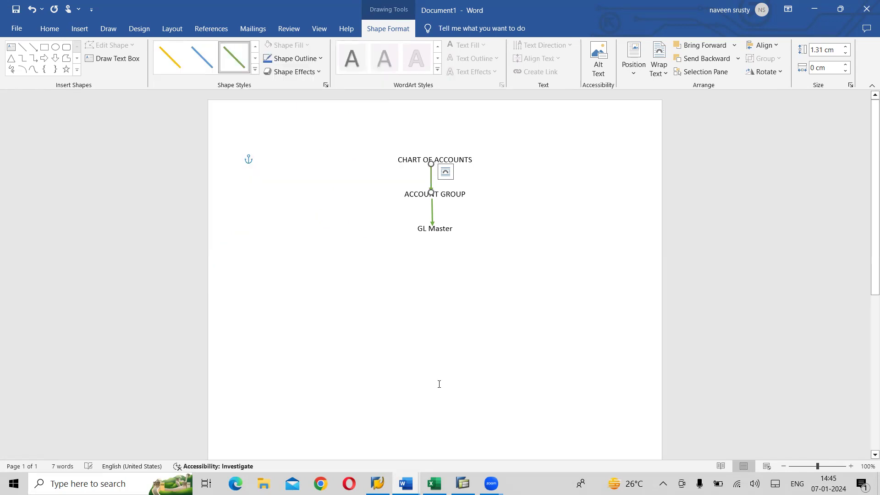
Below GL Master, add a left-aligned numbered list: Operational Chart of Accounts, Group Chart of Accounts, Country Specific Chart of Accounts
left_click(468, 362)
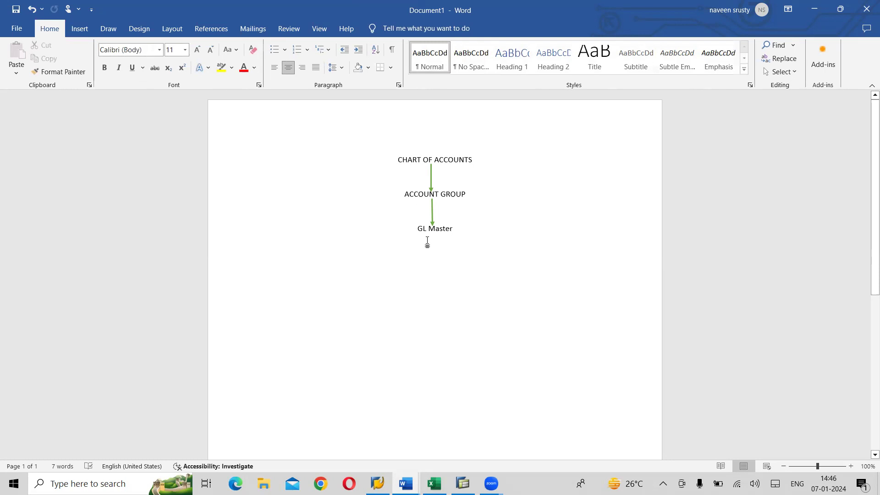
key("Return")
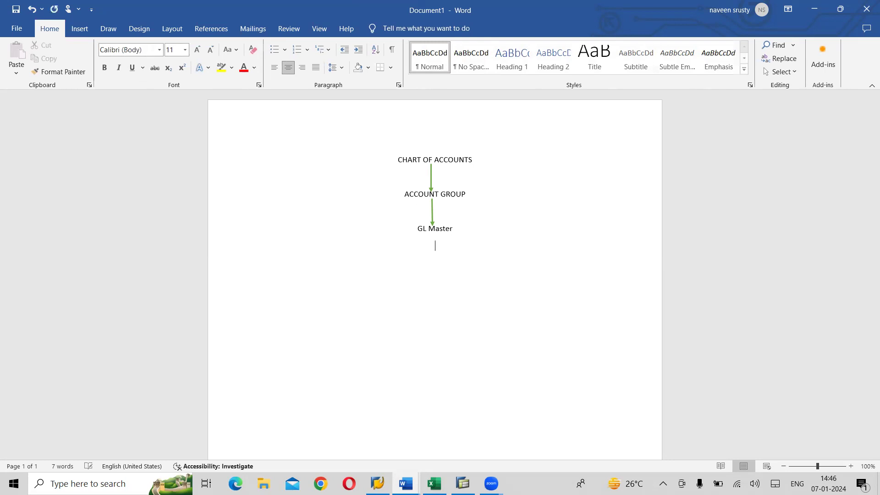
key("ctrl+l")
type("1.")
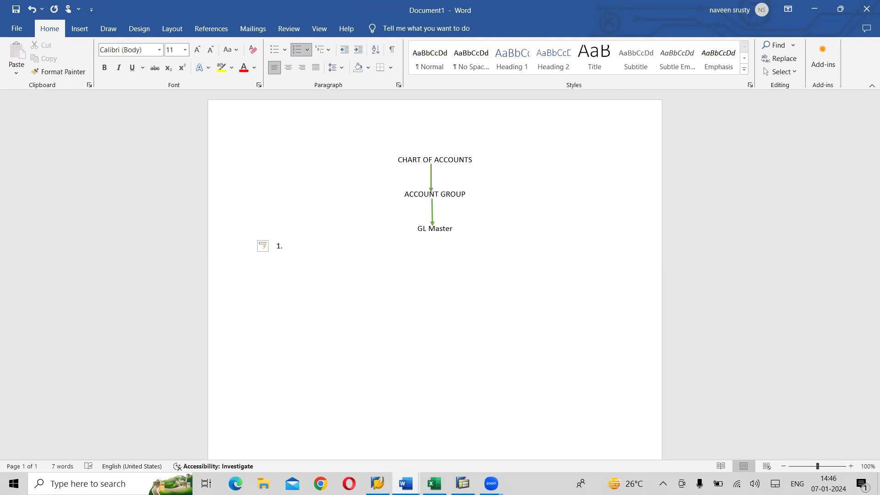
type(" Operational Chart")
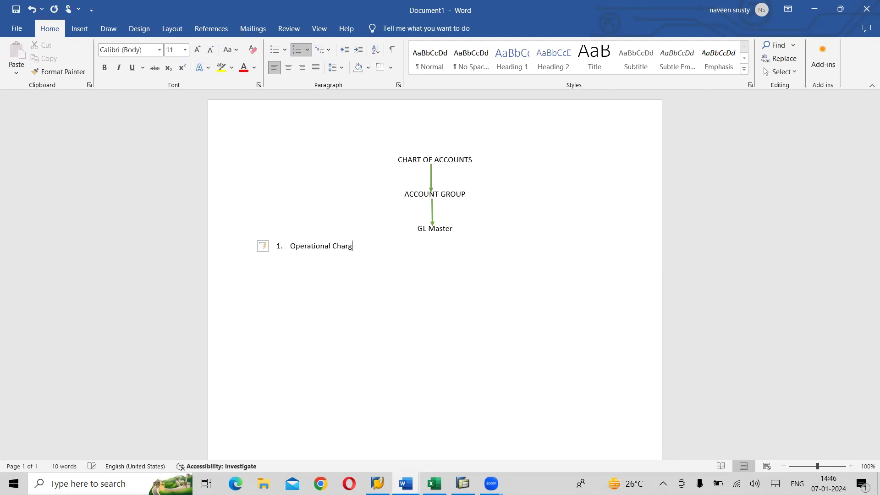
type(" of Accounts")
key("Return")
type("Group Chart")
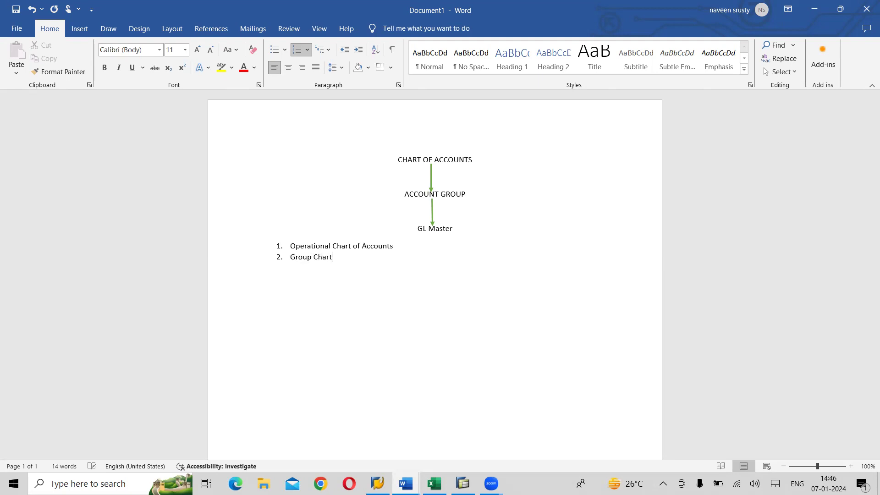
type(" of Accounts")
key("Return")
type("Country Specific Chart")
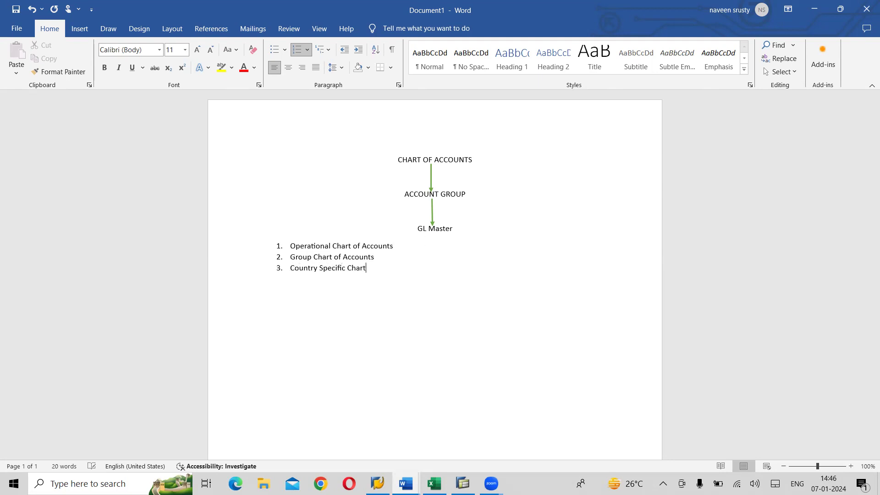
type(" of Accounts")
Append "(Required)" to the first list item and "(Optional)" to the other two, and correct the flagged double space before "(Required)"
type("(Required)")
key("Down")
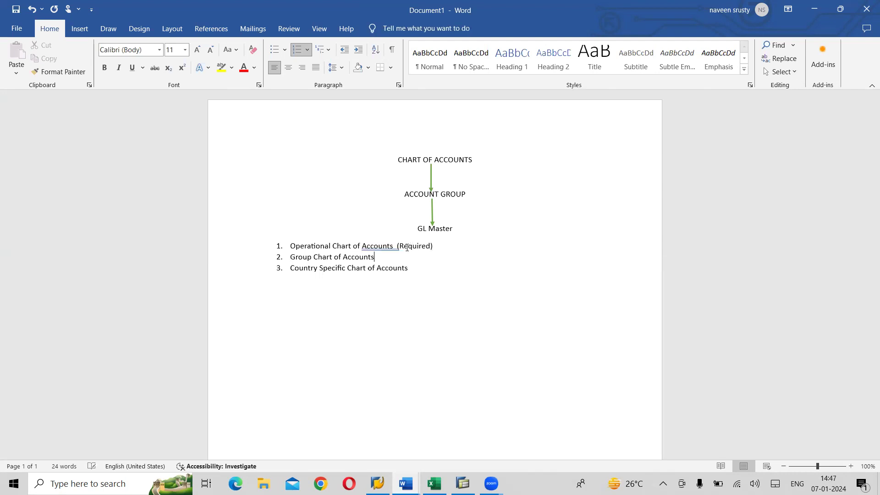
type("(O")
type("ptiona")
type("(Optio")
type(")")
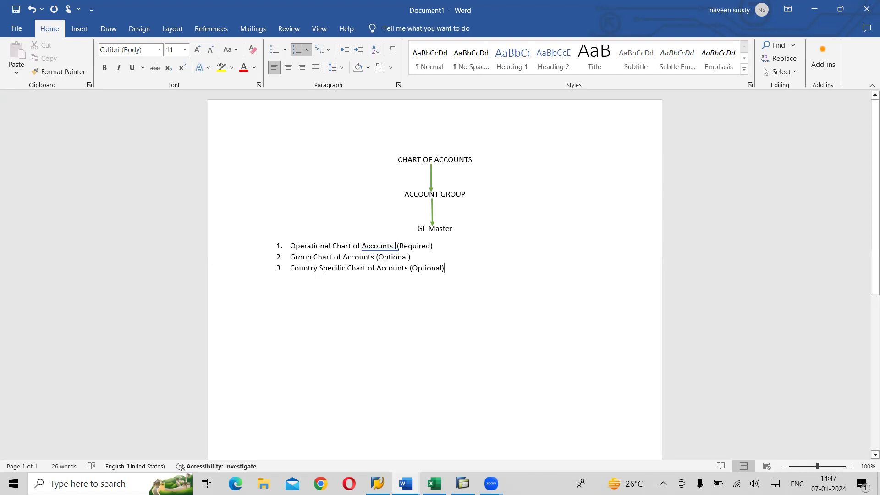
right_click(395, 248)
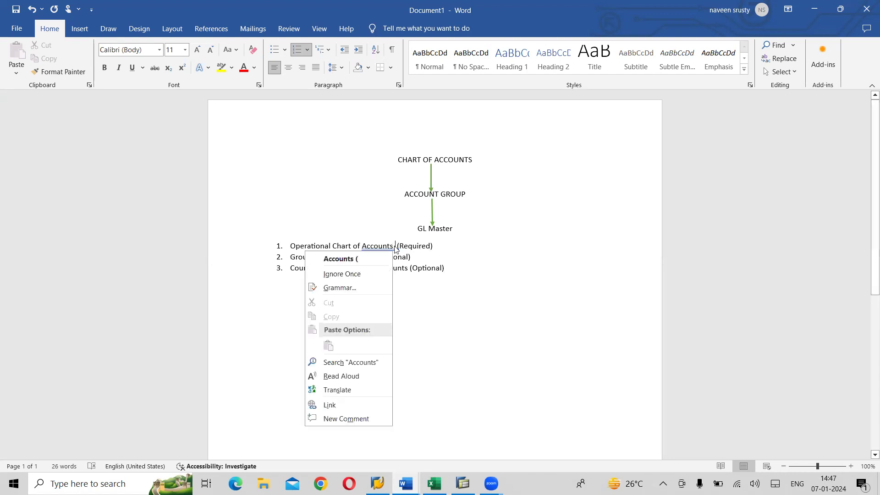
left_click(360, 259)
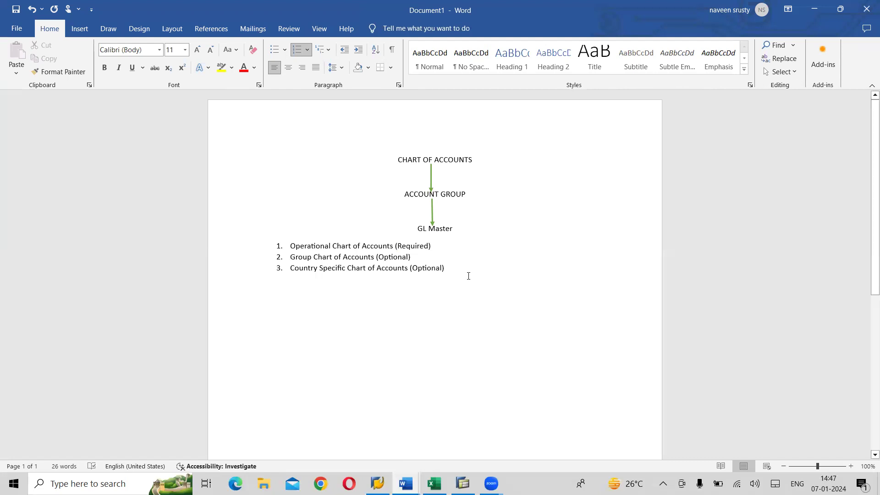
End the numbered list and add the heading "1:N (METHODOLOGY)" below it
key("Return")
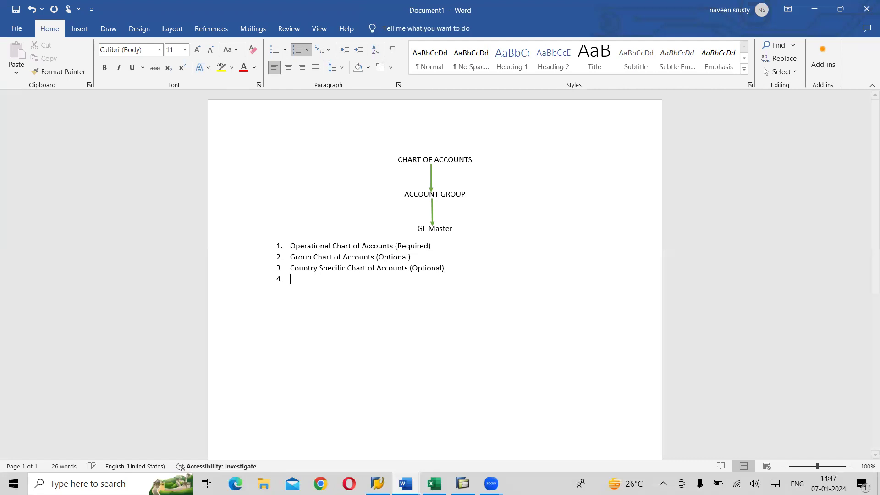
key("Return")
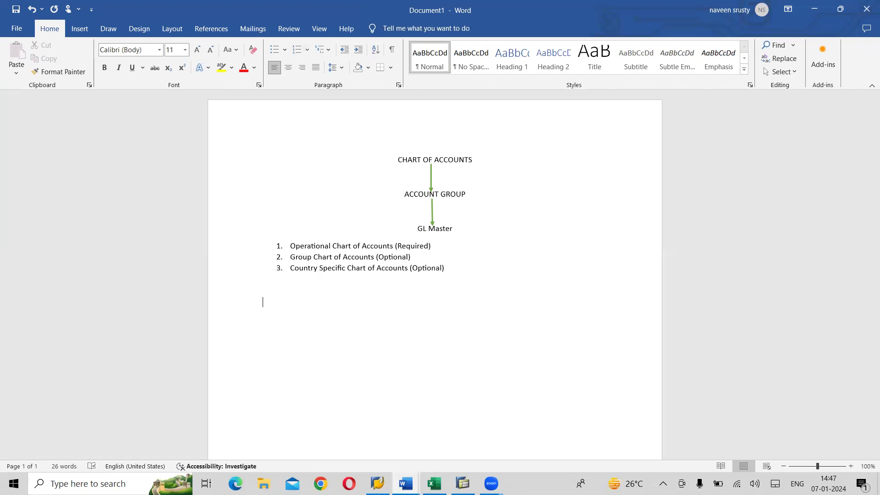
type("1")
type(":N")
type(" (")
type("Ma")
key("BackSpace")
type("ETHODOLOGY)")
Below the 1:N heading, leave a blank line and add the indented text "LOCA (LAHARI OPERATIONAL CHART OF ACCOUNTS)"
key("Return")
type("LOCA ")
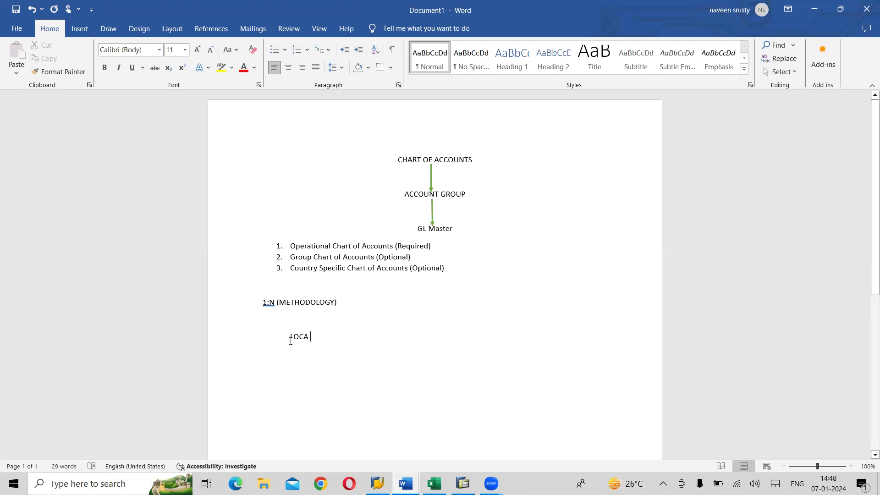
type("(LA")
key("BackSpace")
type("LAHARI OPERATIONAL CHART OF ACCOUNTS)")
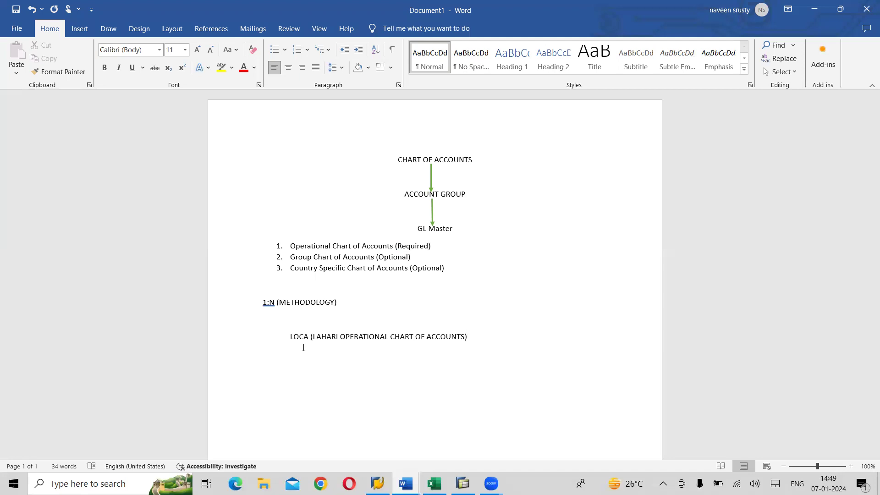
Leave space below the LOCA line and add the tab-separated company codes LI01, LI02 and LU01
left_click_drag(304, 347, 269, 307)
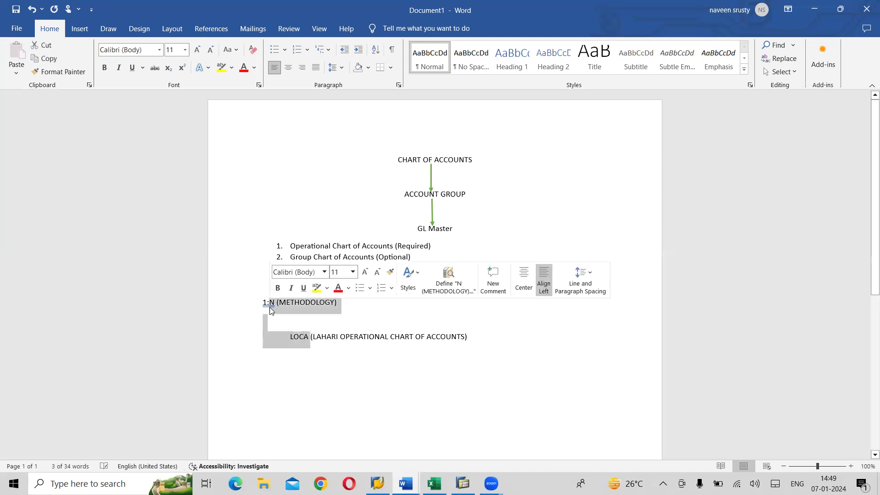
left_click(322, 370)
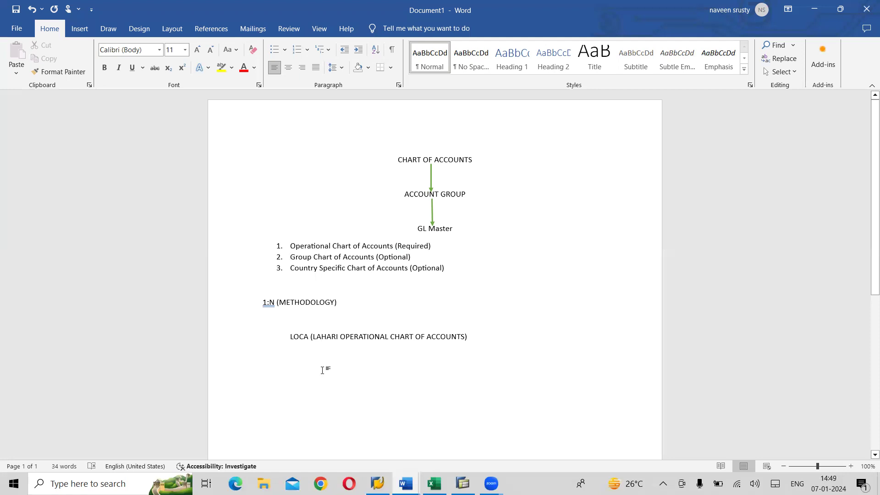
left_click(468, 337)
key("Return")
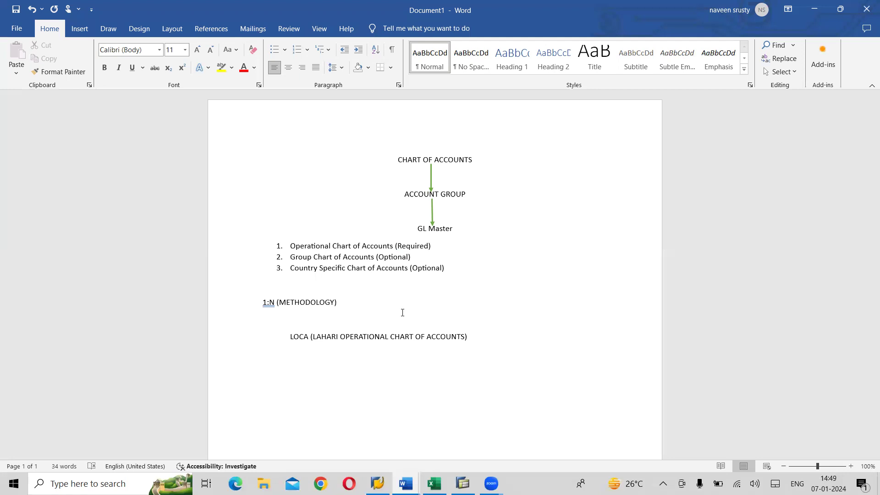
type("LI01\tLI02\tLU01")
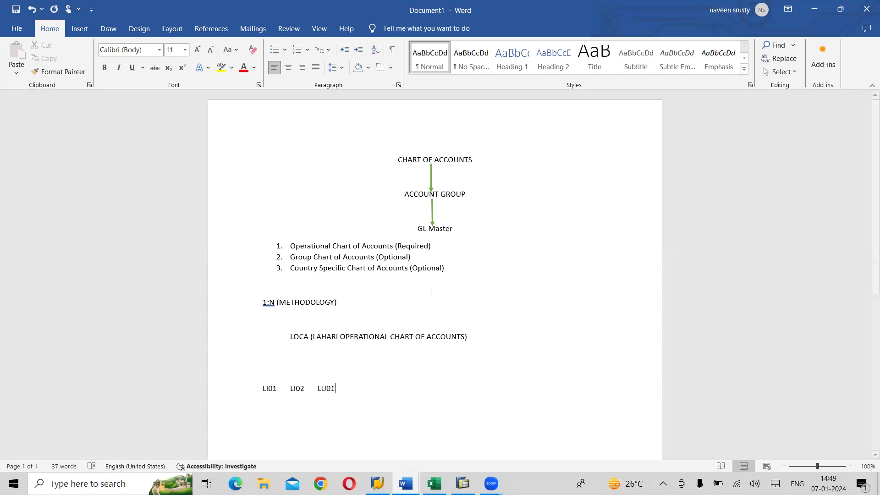
Delete the bracketed description after LOCA so only the code stays on the line
left_click_drag(312, 338, 466, 338)
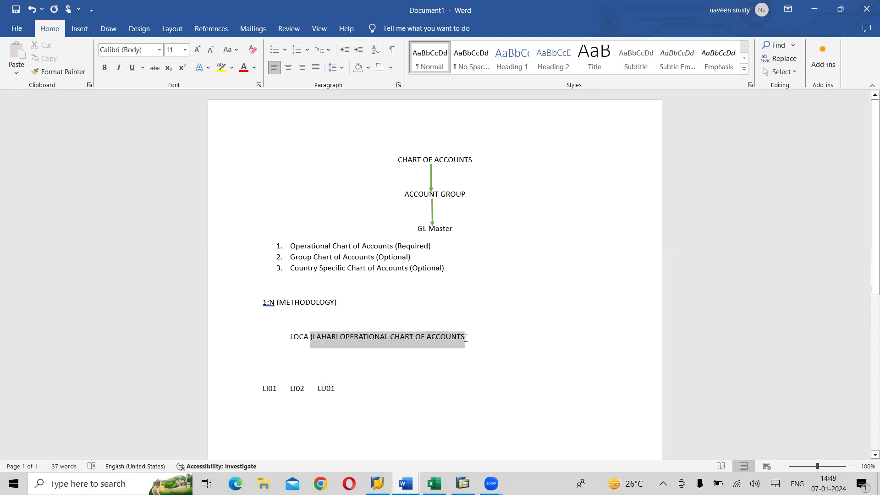
key("Delete")
key("BackSpace")
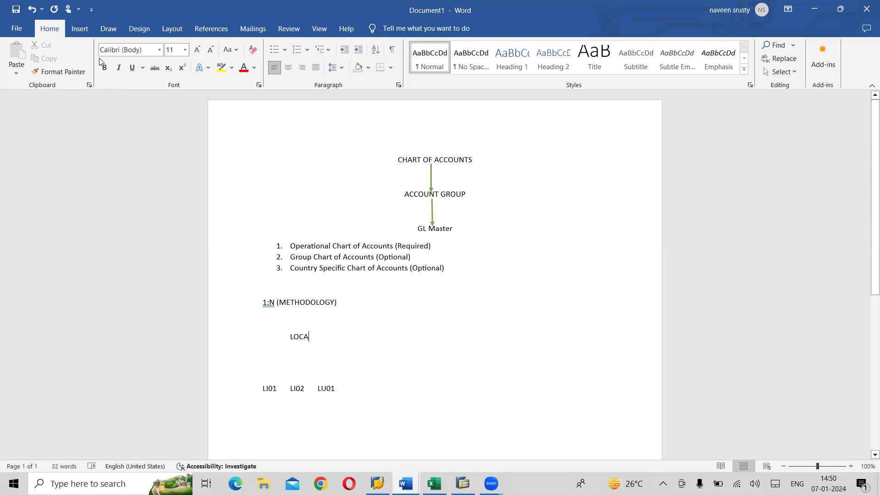
Draw three arrows from LOCA to LI01, LI02 and LU01, about 1.84 cm, 1.91 cm and 1.59 cm high
left_click(79, 31)
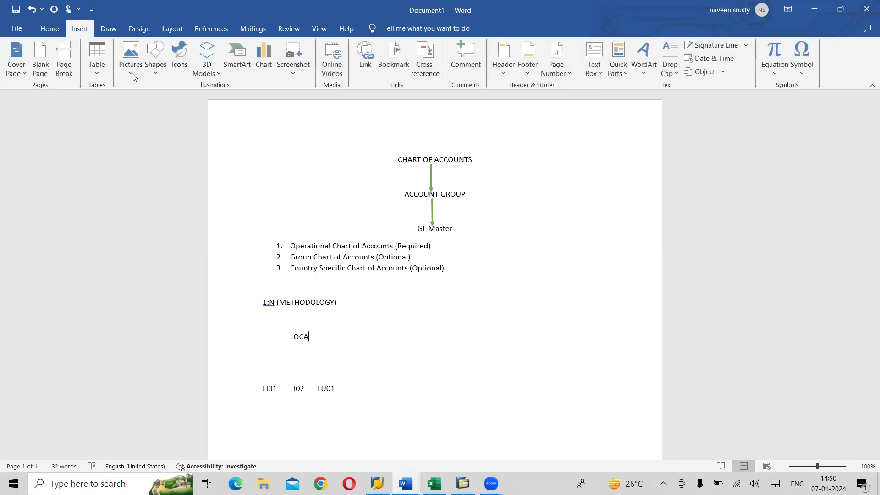
left_click(156, 68)
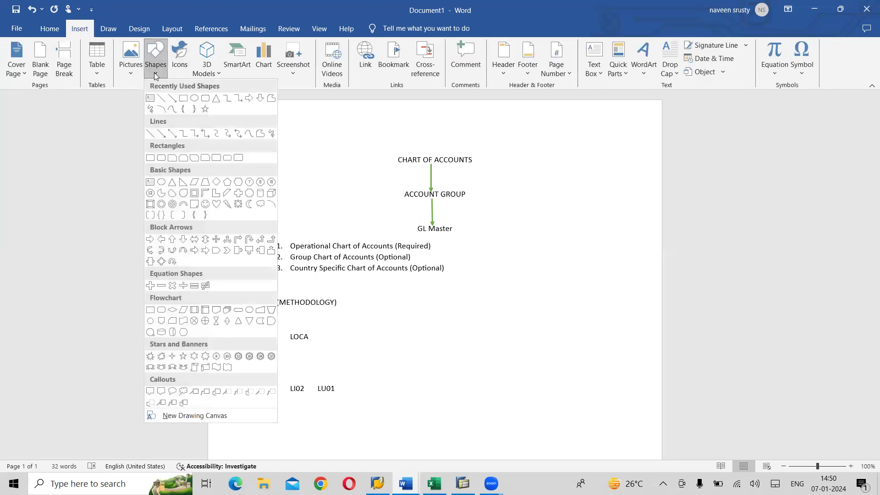
left_click(182, 91)
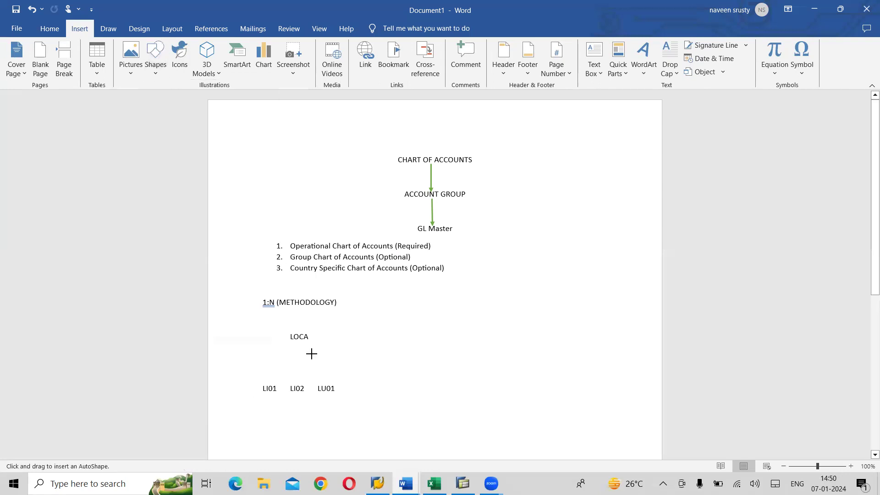
left_click_drag(300, 345, 274, 382)
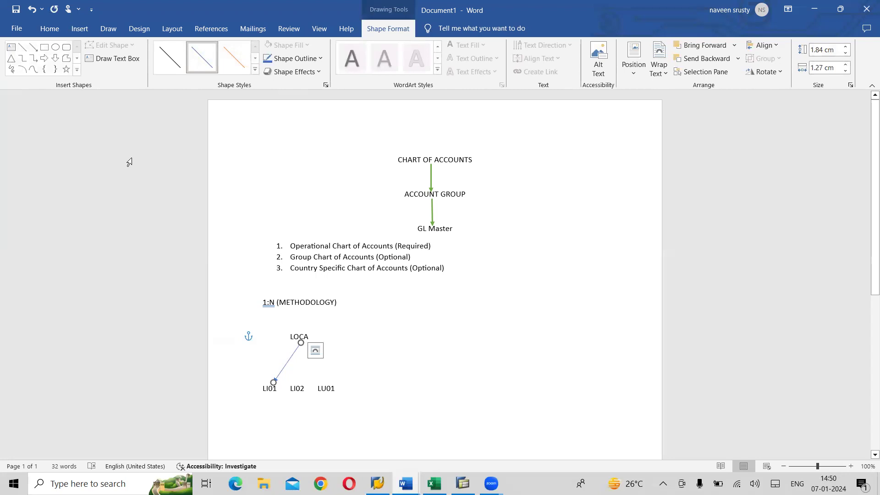
left_click(37, 51)
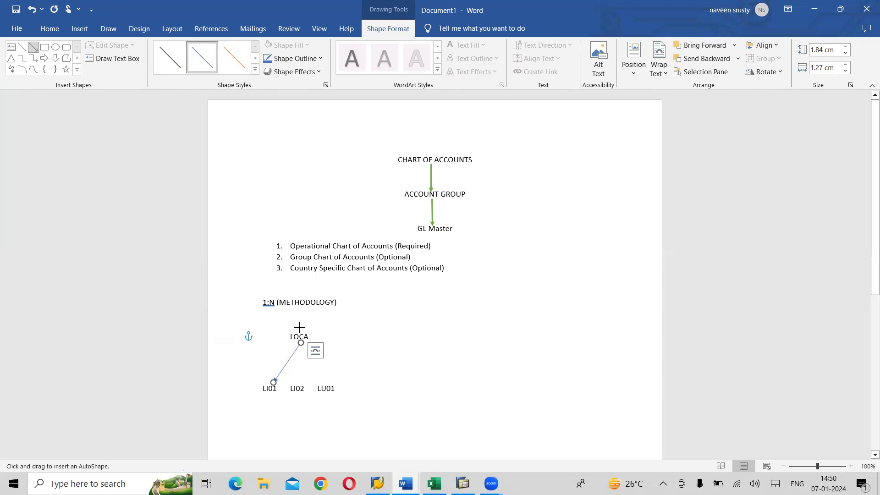
left_click_drag(301, 343, 303, 386)
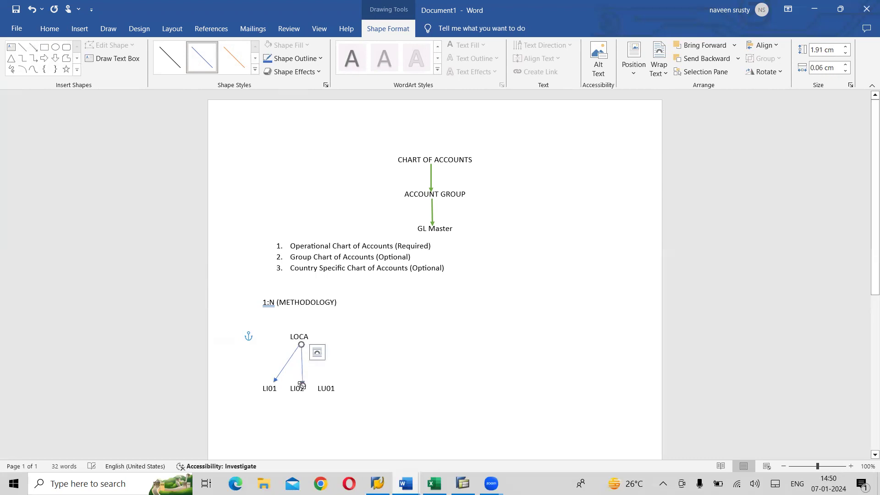
left_click(33, 48)
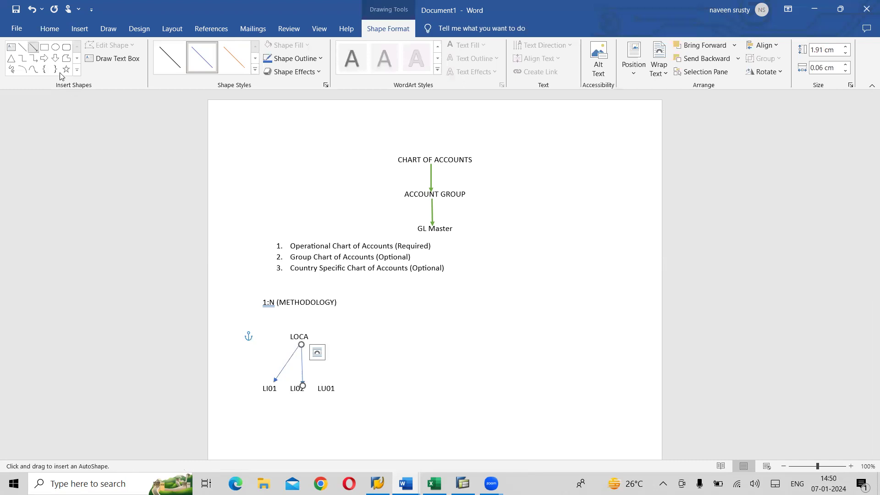
left_click_drag(301, 345, 323, 379)
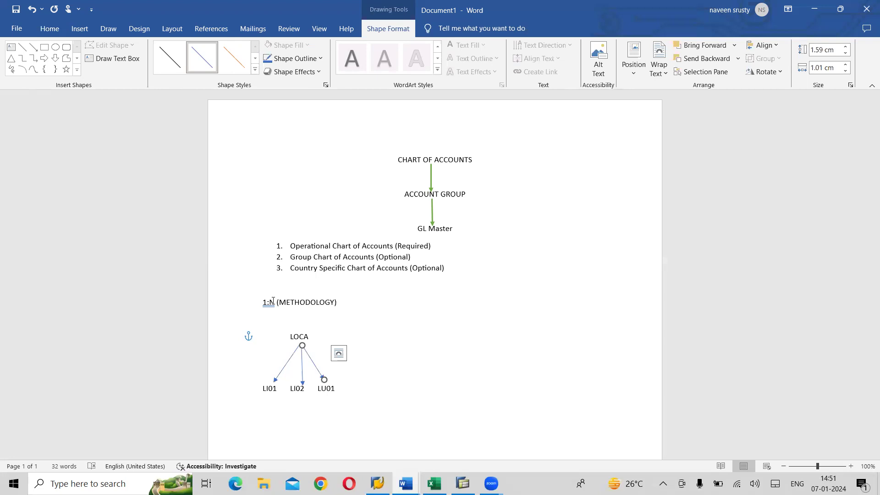
Add the heading "1:1" on the same line as "1:N (METHODOLOGY)", spaced several tabs to its right
left_click(368, 300)
key("Tab")
key("Tab")
key("Tab")
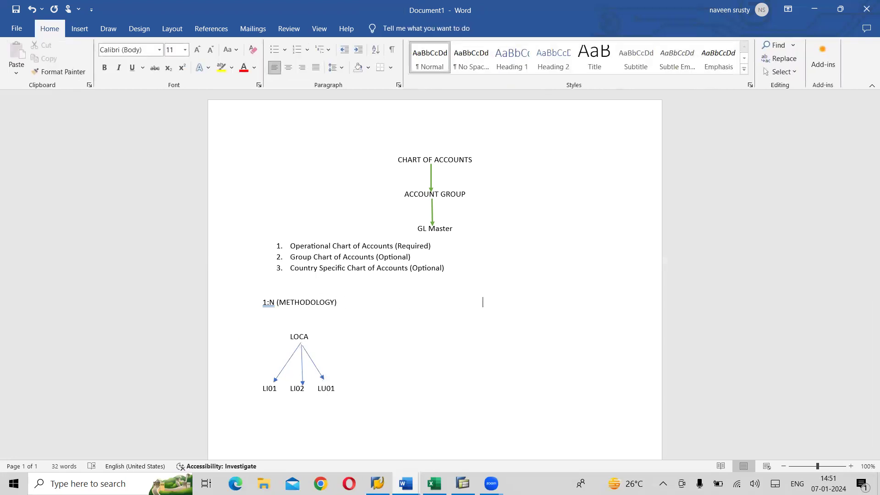
key("Tab")
type("1")
type(":1")
Add the tab-spaced chart codes LOC1, LOC2 and LOC3 in a row beneath the 1:1 heading
type("L")
type("OC")
type("1")
type("LO")
type("C2")
key("Tab")
type("LU0")
key("BackSpace")
key("BackSpace")
type("OC3")
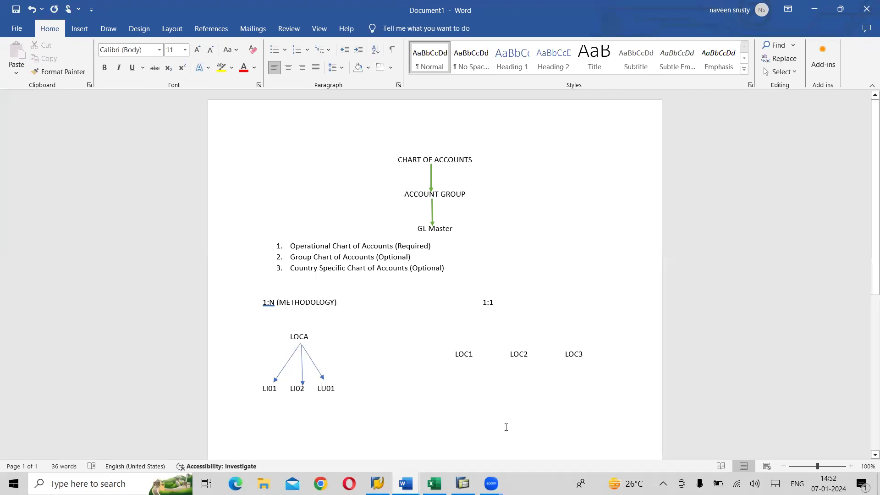
Add the tab-spaced company codes LI01, LI02 and LU01 in a row beneath LOC1, LOC2 and LOC3
key("Tab")
key("Tab")
key("Tab")
key("Tab")
key("Tab")
type("LI0")
type("1 ")
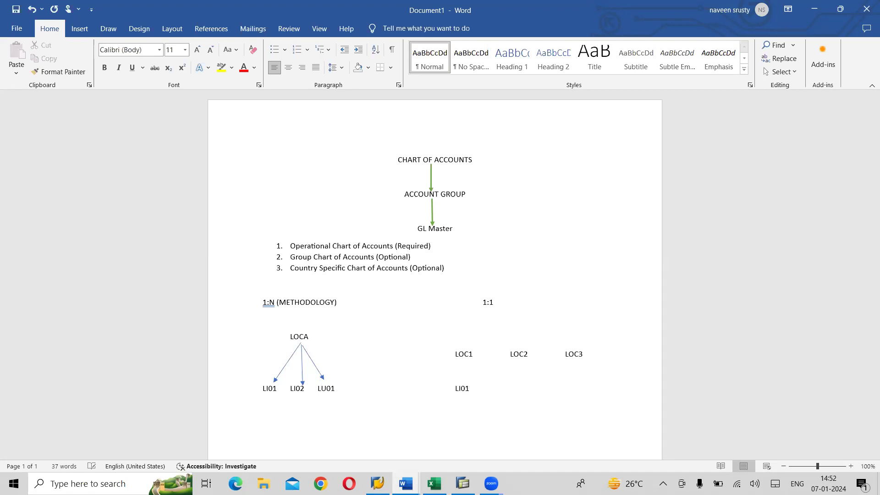
type("LI02 LU01")
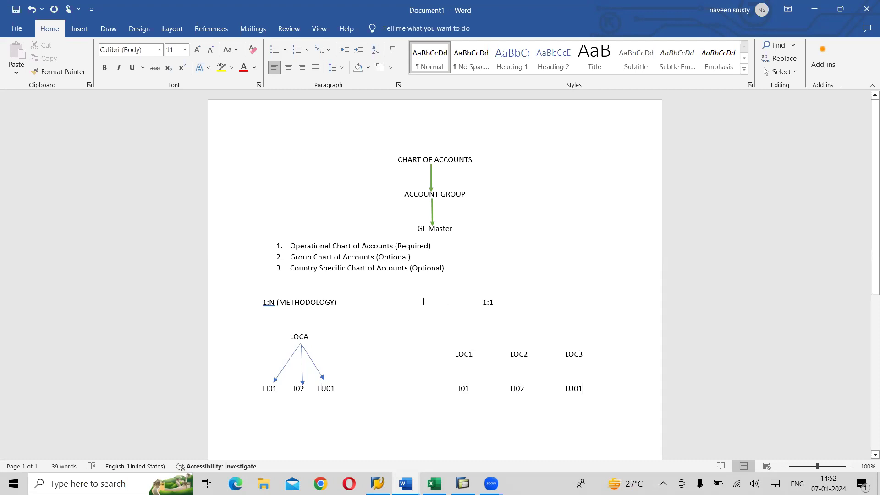
Shift the 1:1 heading two tab stops closer to the 1:N heading and add LOCA above LOC2 on the blank line beneath it
key("BackSpace")
key("BackSpace")
left_click(445, 323)
key("Right")
key("Right")
key("Right")
key("Right")
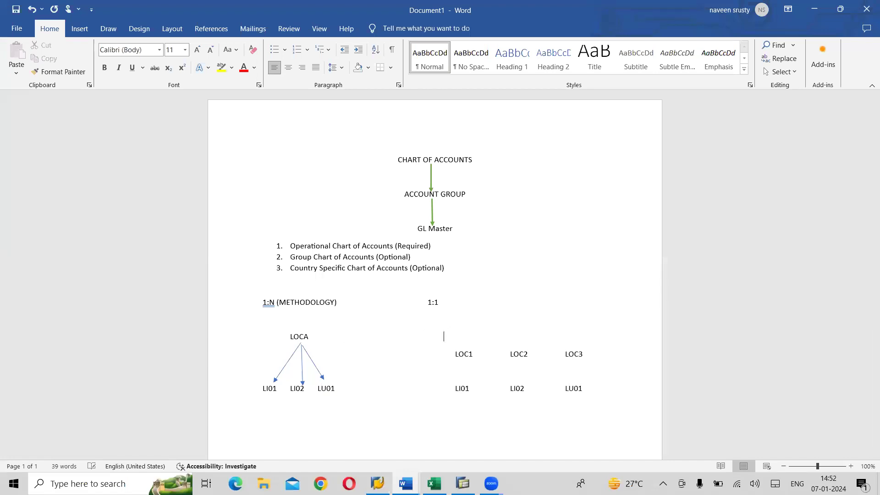
key("Tab")
key("Tab")
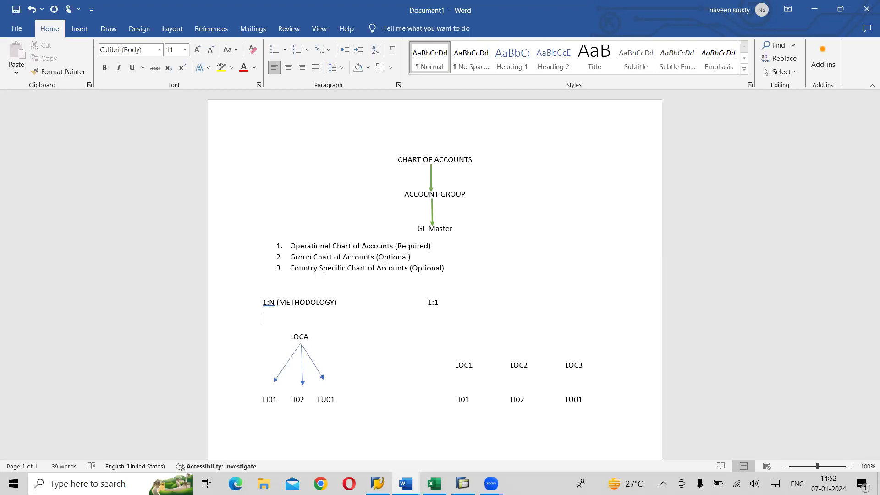
key("Up")
key("Tab")
key("Tab")
key("Tab")
key("Tab")
key("Tab")
key("Tab")
type("LOCA")
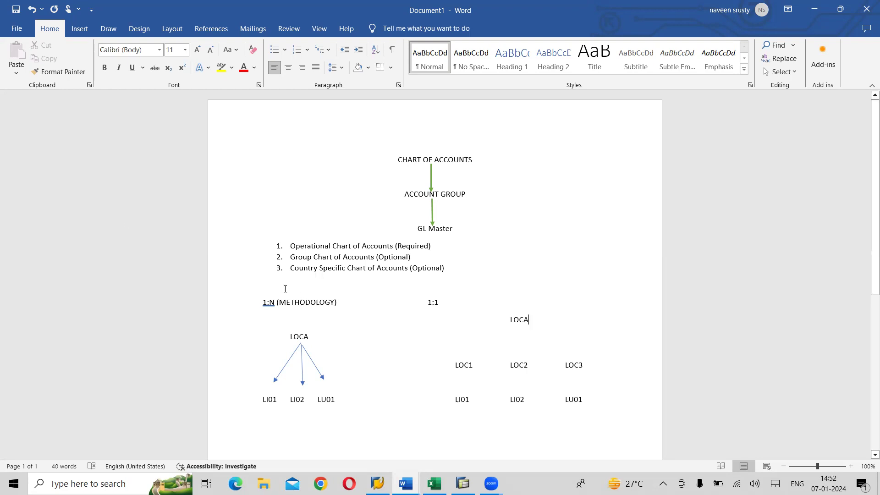
Draw arrows from LOC1 to LI01, LOC2 to LI02 and LOC3 to LU01, about 1.19 cm, 1.21 cm and 1.25 cm high
left_click(80, 30)
left_click(160, 73)
left_click(172, 99)
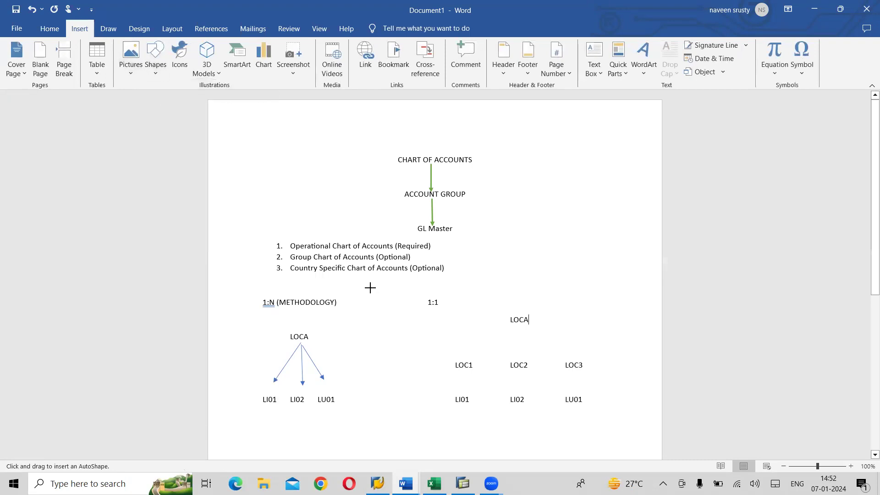
left_click_drag(462, 371, 463, 397)
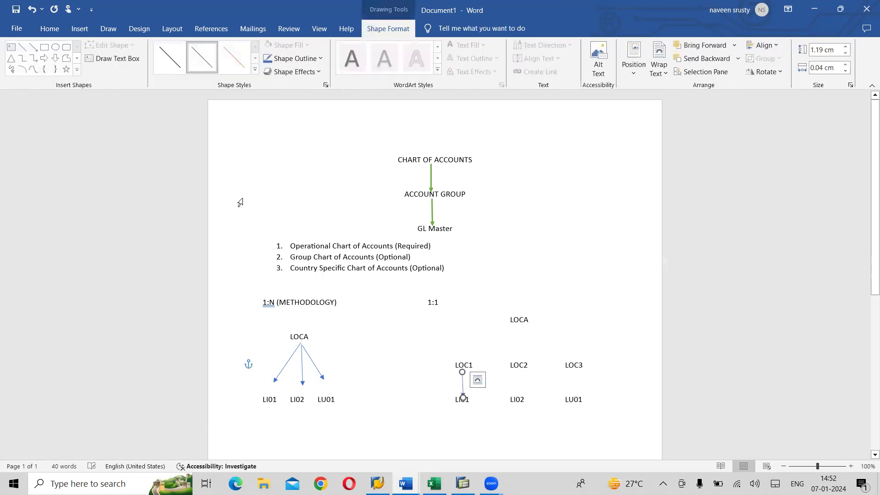
left_click(31, 48)
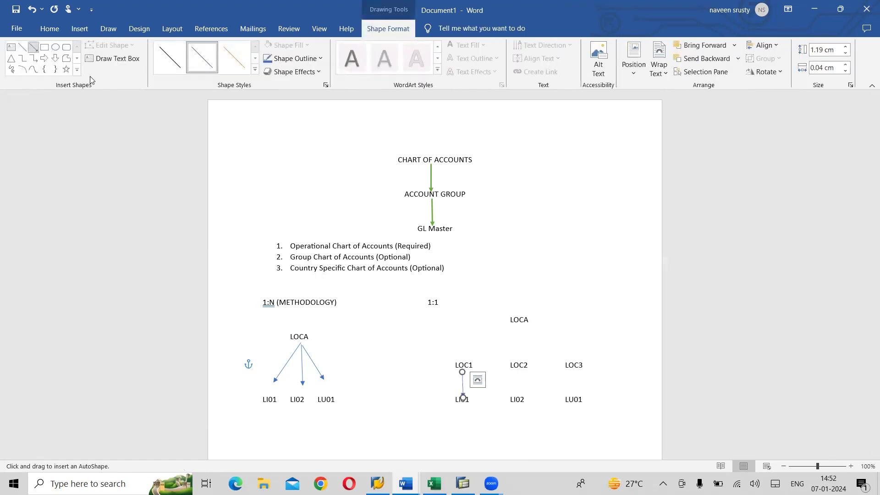
left_click_drag(517, 371, 519, 396)
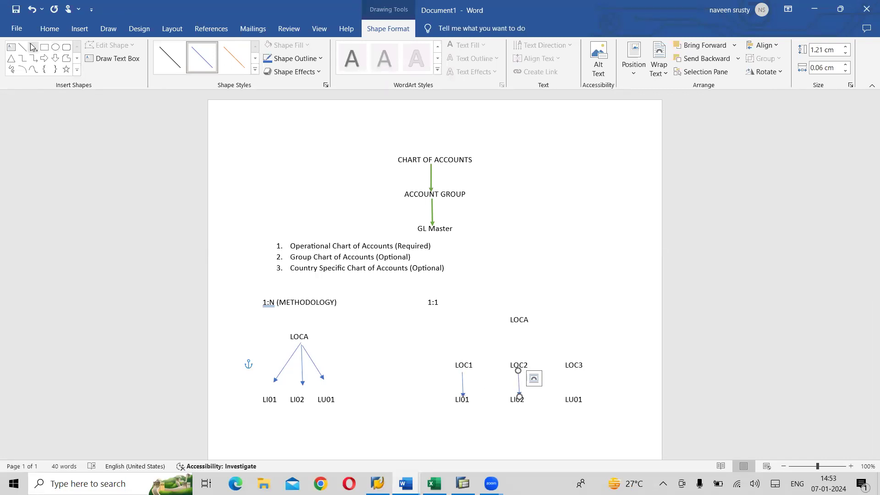
left_click(32, 46)
left_click_drag(573, 370, 574, 395)
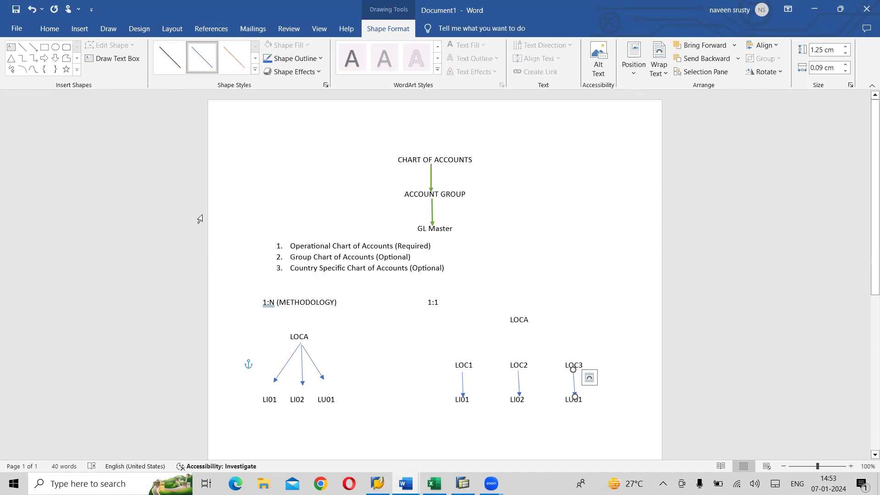
Draw arrows from the 1:1 diagram's LOCA to LOC1, LOC2 and LOC3, about 1.61 cm, 1.57 cm and 1.42 cm high
left_click(36, 48)
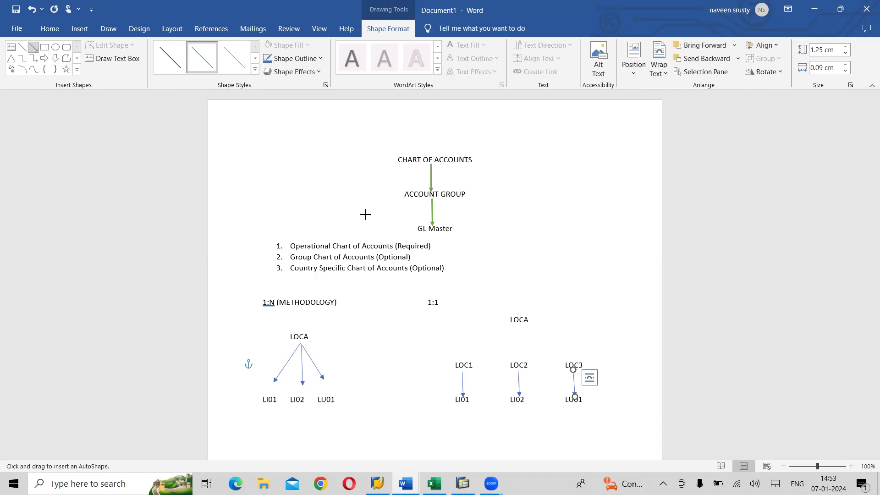
left_click_drag(515, 325, 468, 359)
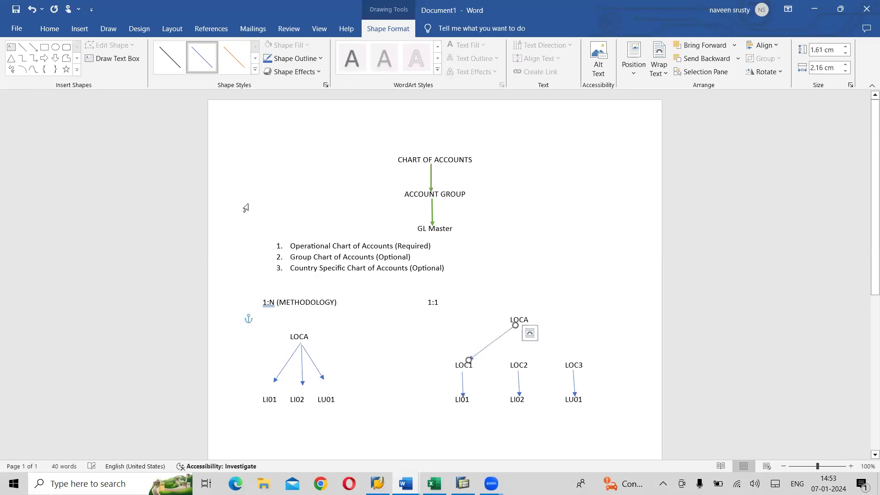
left_click(33, 48)
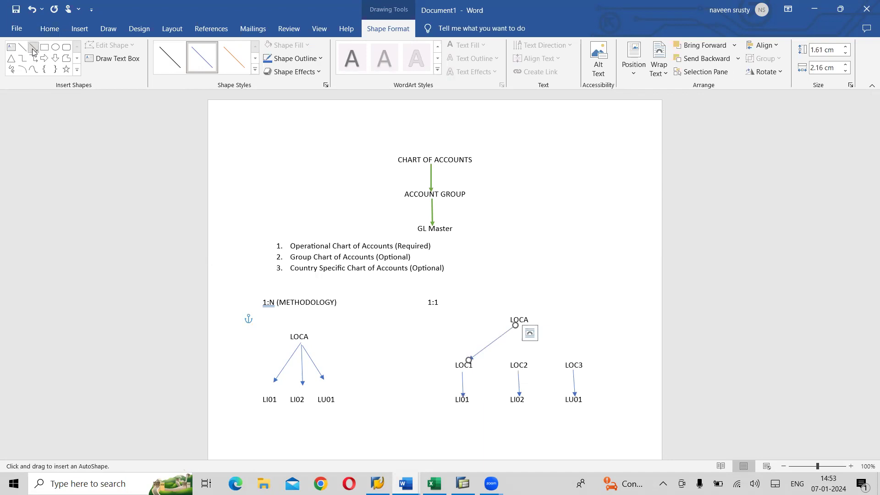
left_click_drag(515, 325, 517, 360)
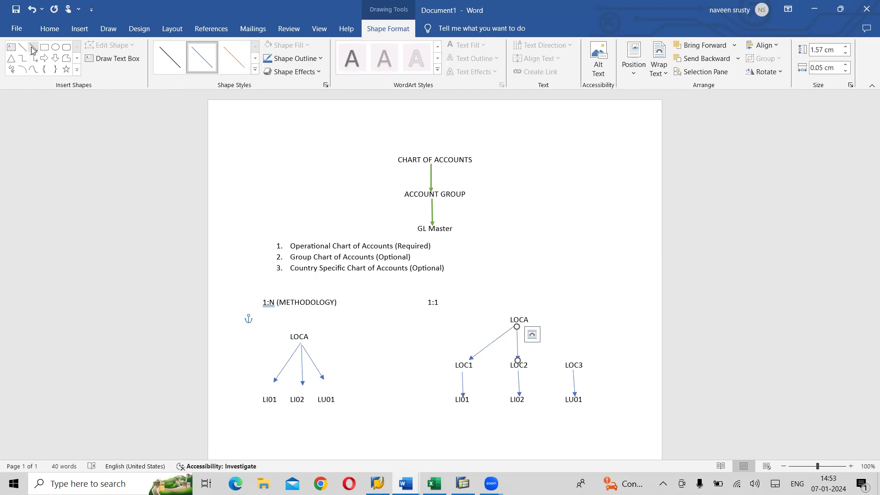
left_click(33, 48)
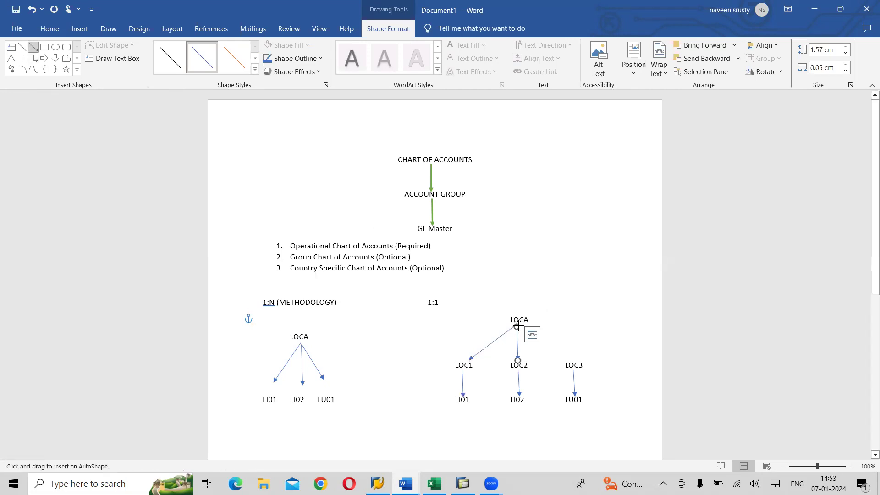
left_click_drag(517, 327, 569, 357)
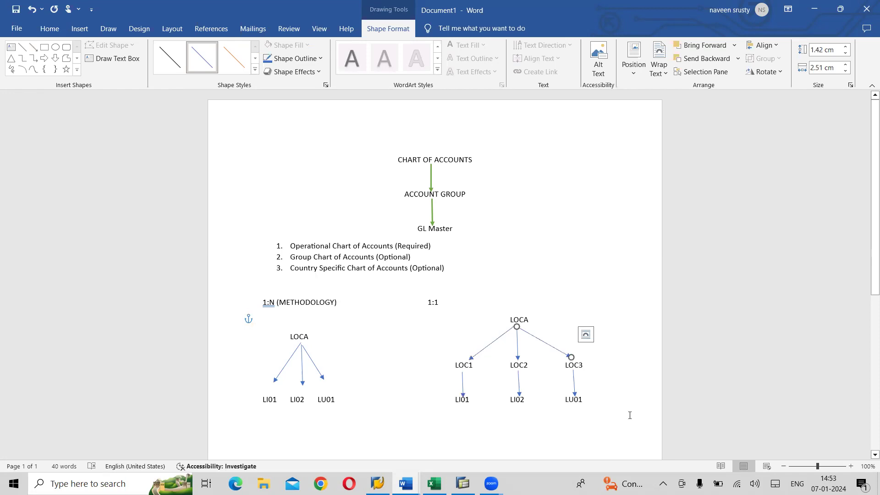
Add the tab-spaced codes LICA and LUCA beneath the 1:1 diagram, LICA between LI01 and LI02 and LUCA under LU01
left_click(617, 404)
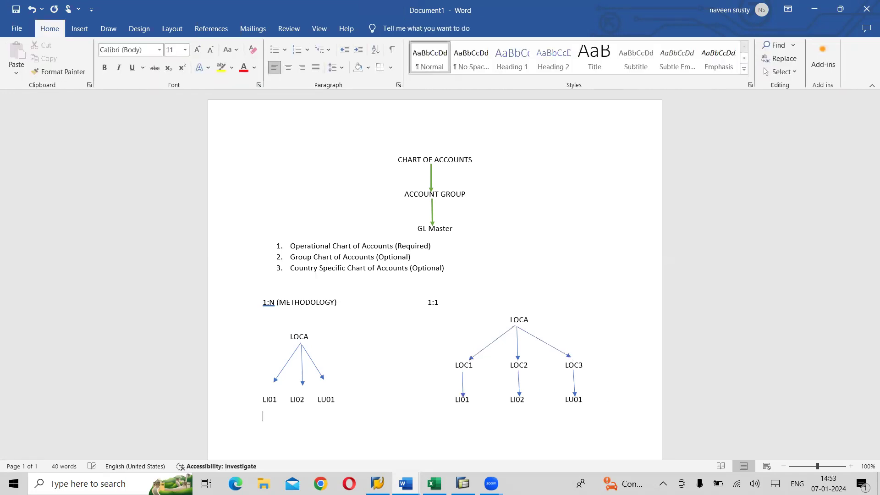
key("Tab")
key("Tab")
key("Tab")
key("Tab")
type("LICA")
key("Tab")
key("Tab")
type("LUCA")
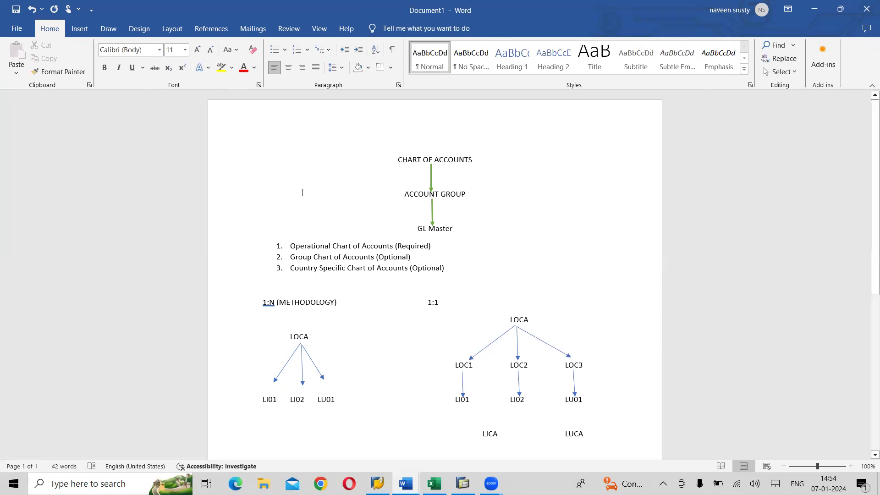
Draw upward arrows from LICA to LI01 and LI02 and from LUCA to LU01, about 0.93 cm, 1 cm and 1.19 cm high
left_click(74, 33)
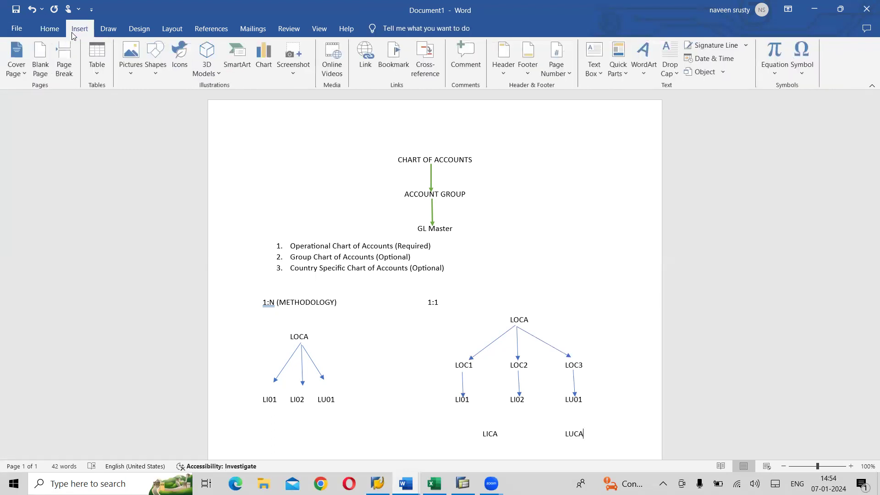
left_click(155, 71)
left_click(171, 98)
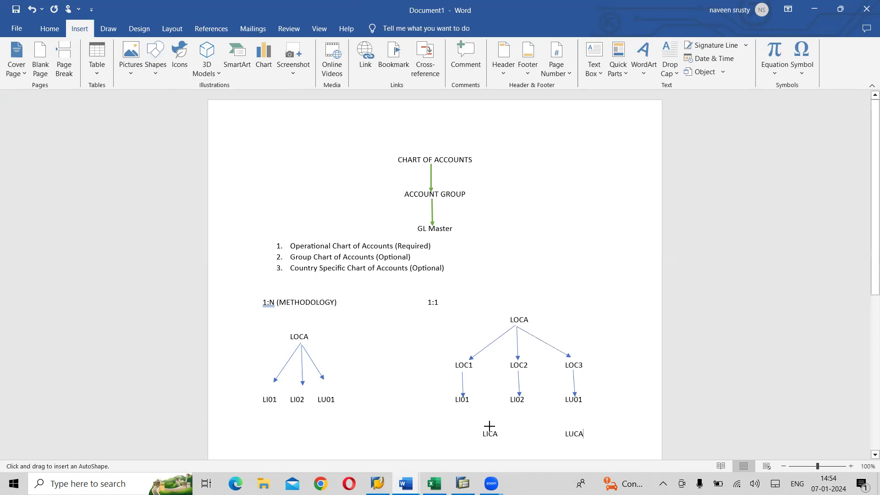
left_click_drag(489, 426, 465, 407)
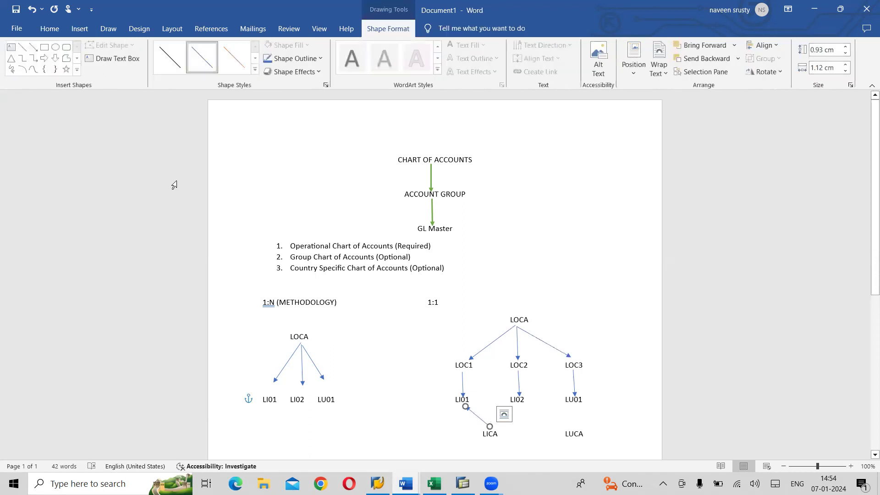
left_click(34, 49)
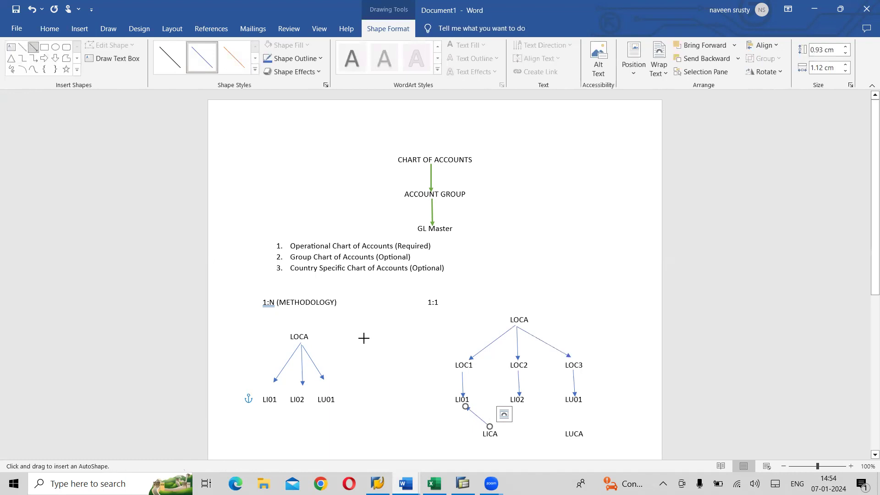
left_click_drag(490, 426, 515, 406)
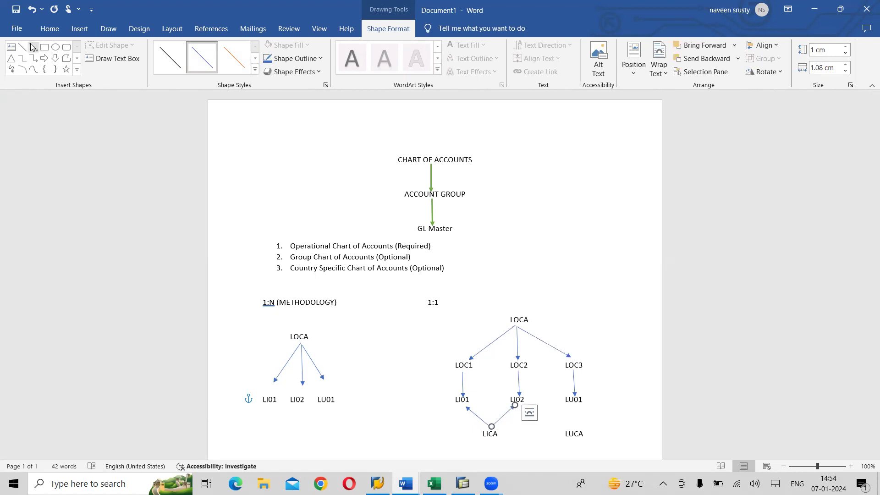
left_click(33, 47)
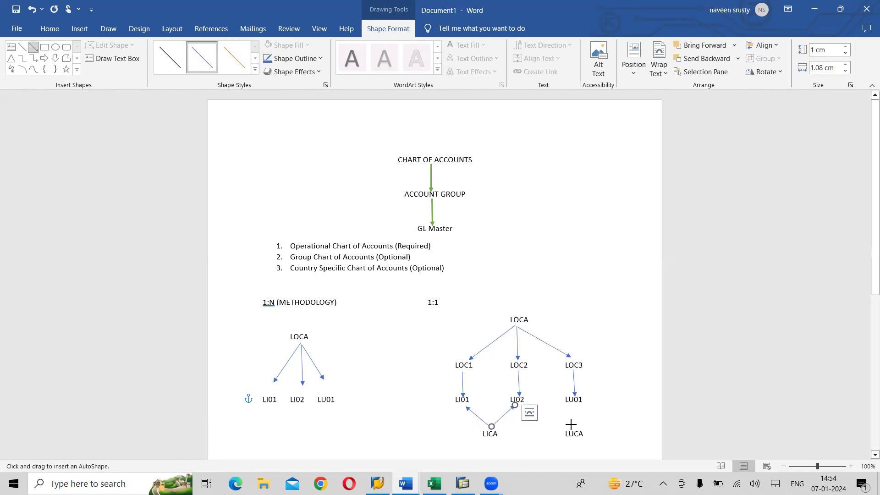
left_click_drag(572, 429, 572, 403)
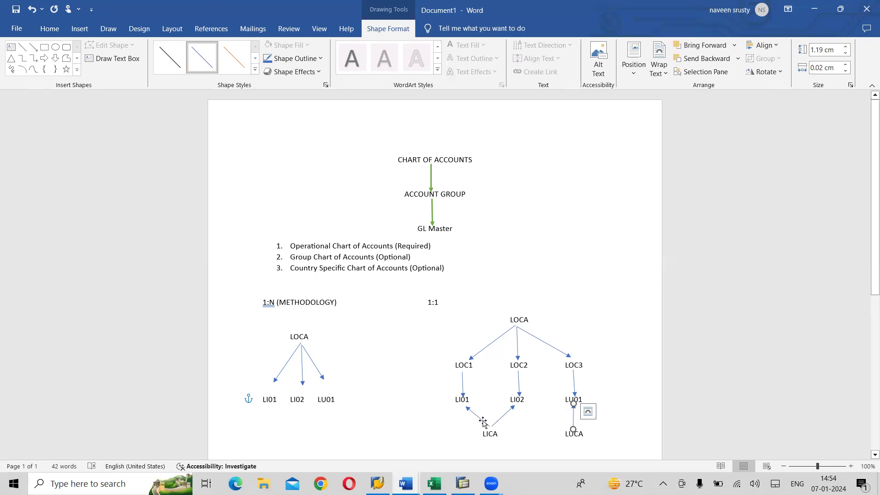
Extend the 1:1 heading to read "1:1 METHODOLOGY", and start saving the document but cancel it
left_click(447, 309)
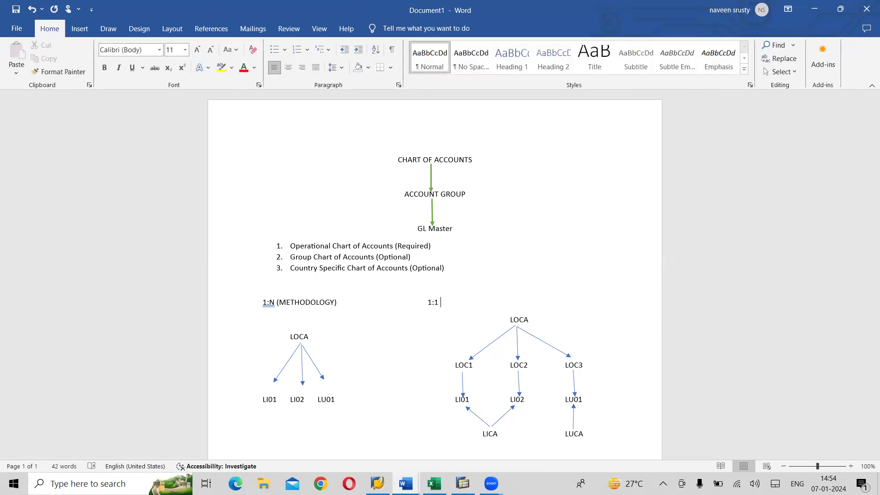
type("METHODOLOGY")
key("ctrl+s")
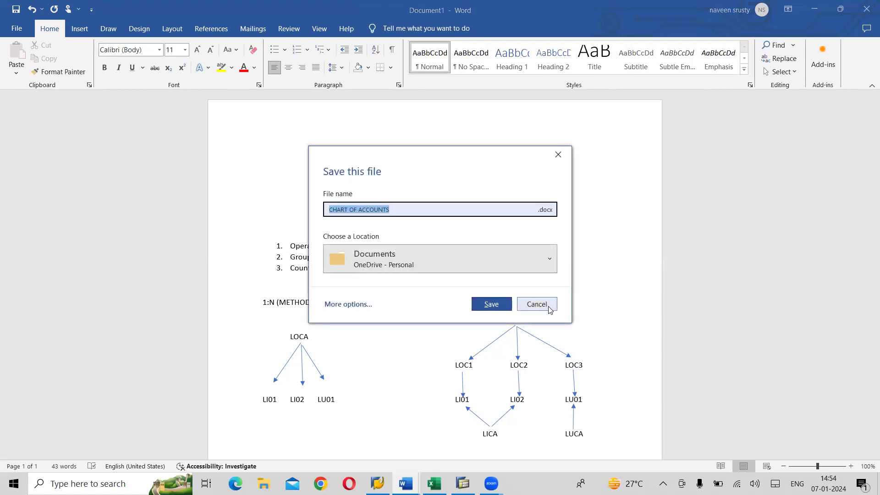
left_click(549, 305)
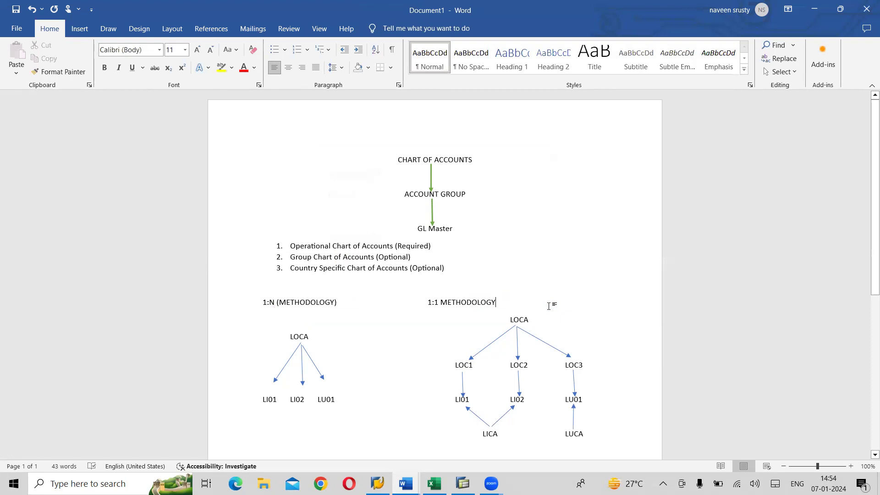